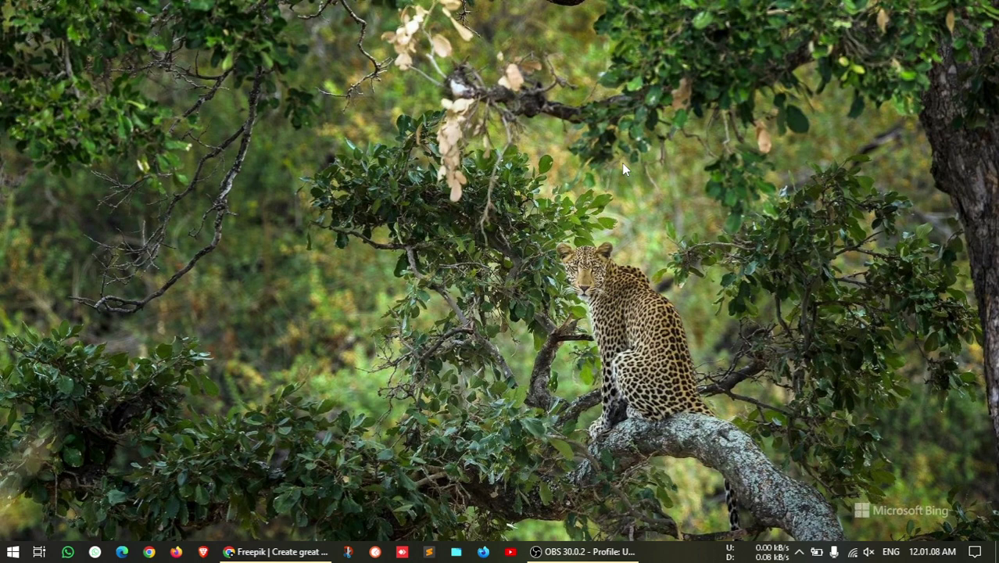
In a new Chrome tab, search Google for flipkart and open the Flipkart website
click(278, 551)
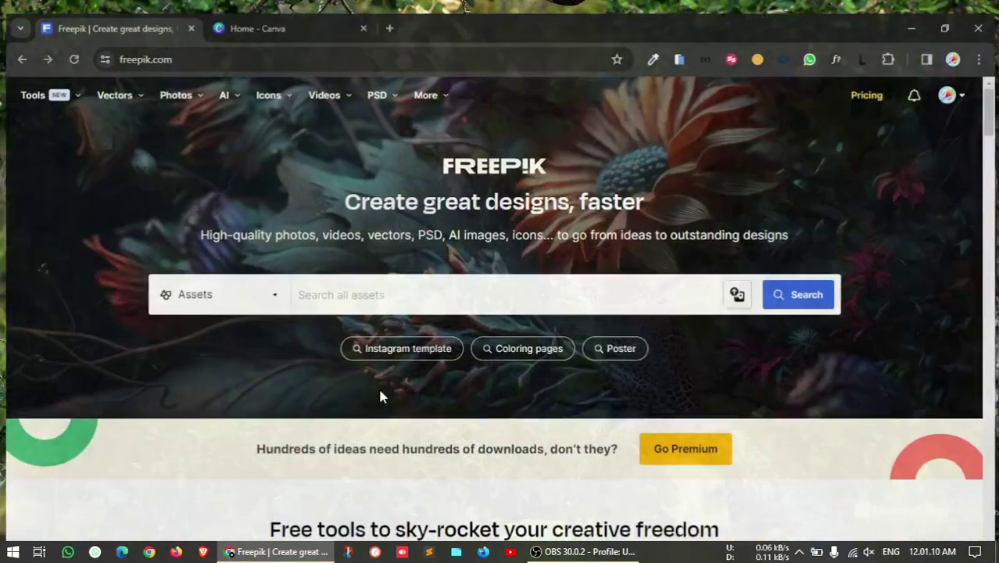
click(385, 14)
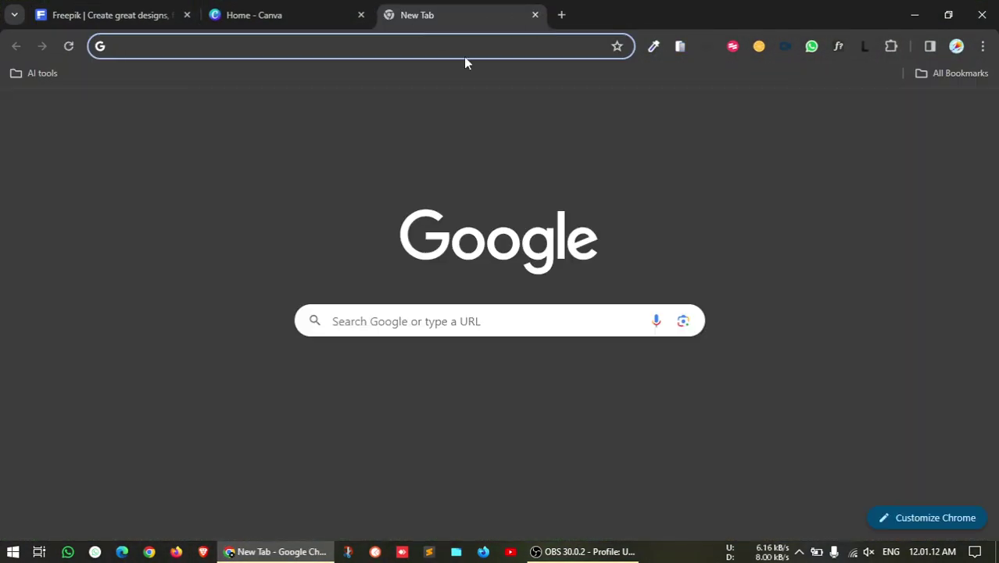
text(frip)
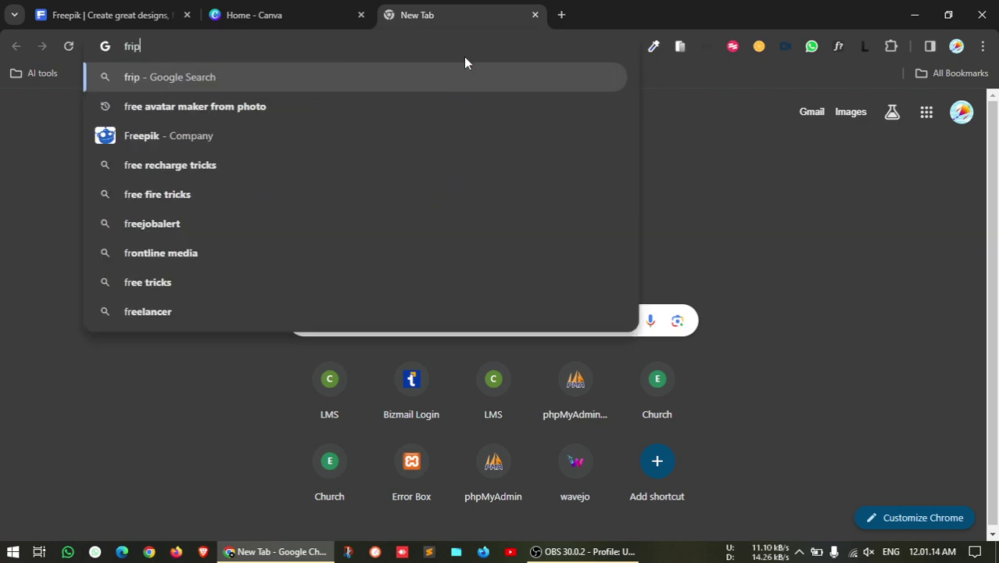
text(k)
key(Down)
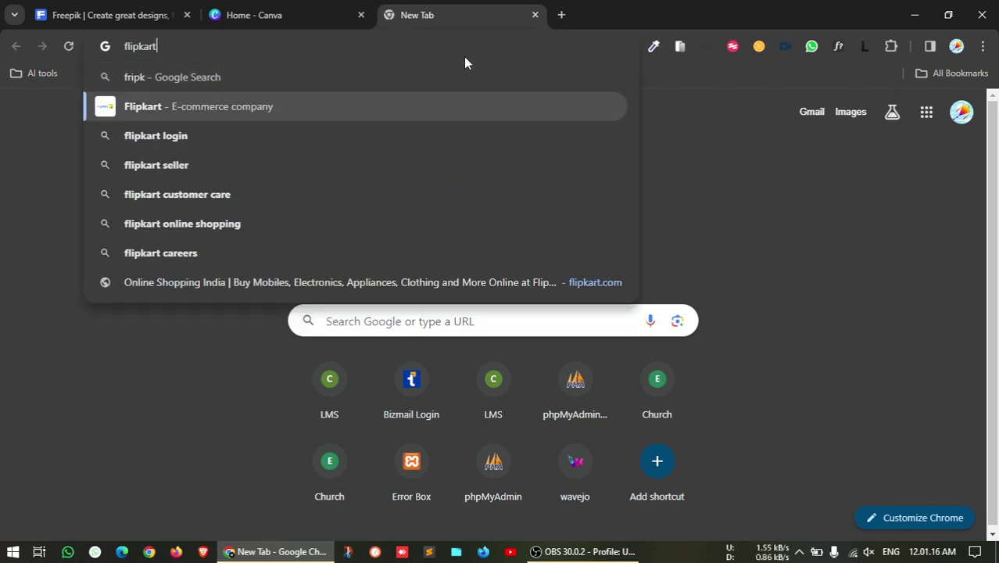
key(Return)
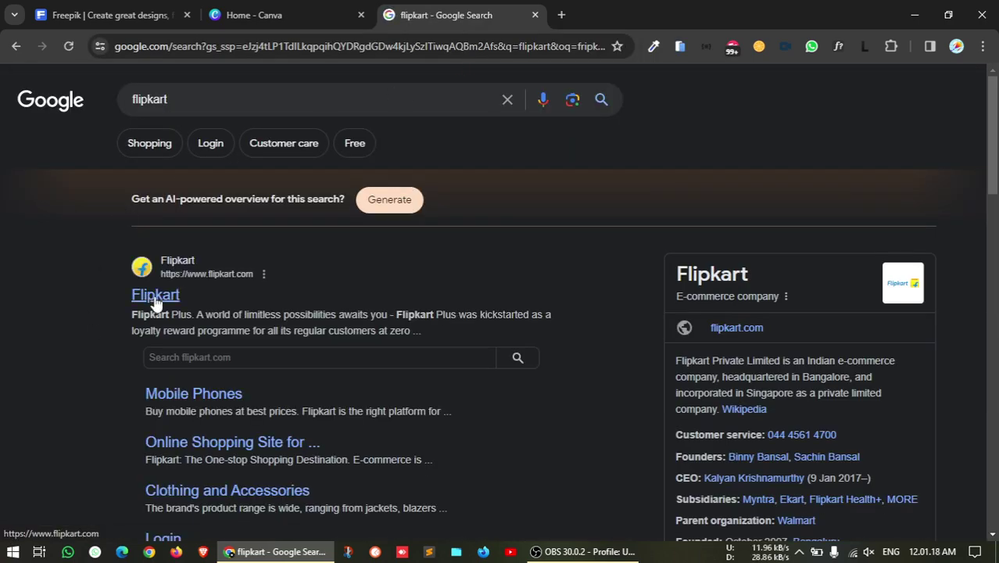
click(153, 295)
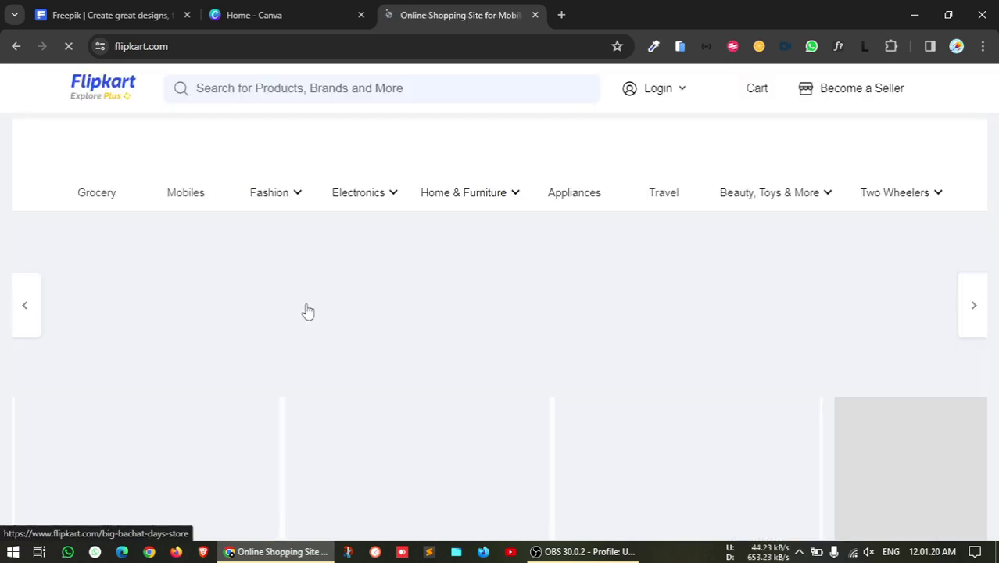
Browse the Flipkart homepage, then switch to the Canva home page tab
scroll(443, 376, down, 3)
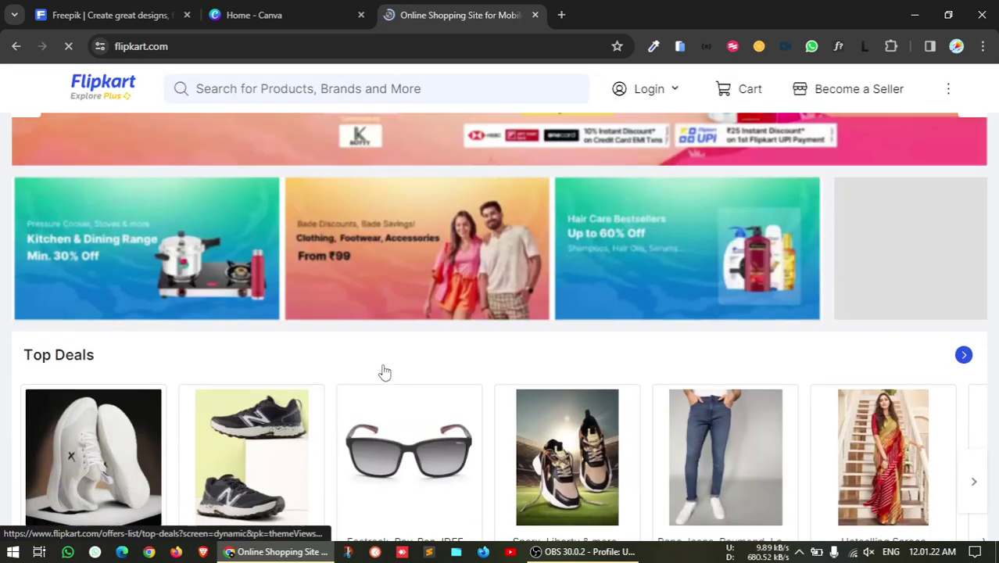
scroll(329, 405, up, 3)
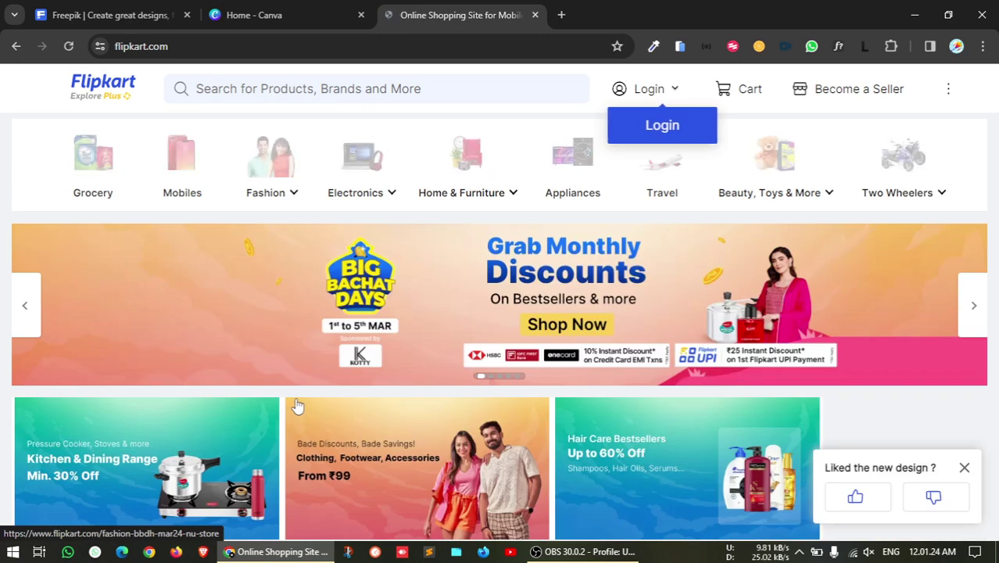
scroll(399, 412, down, 1)
scroll(399, 412, down, 2)
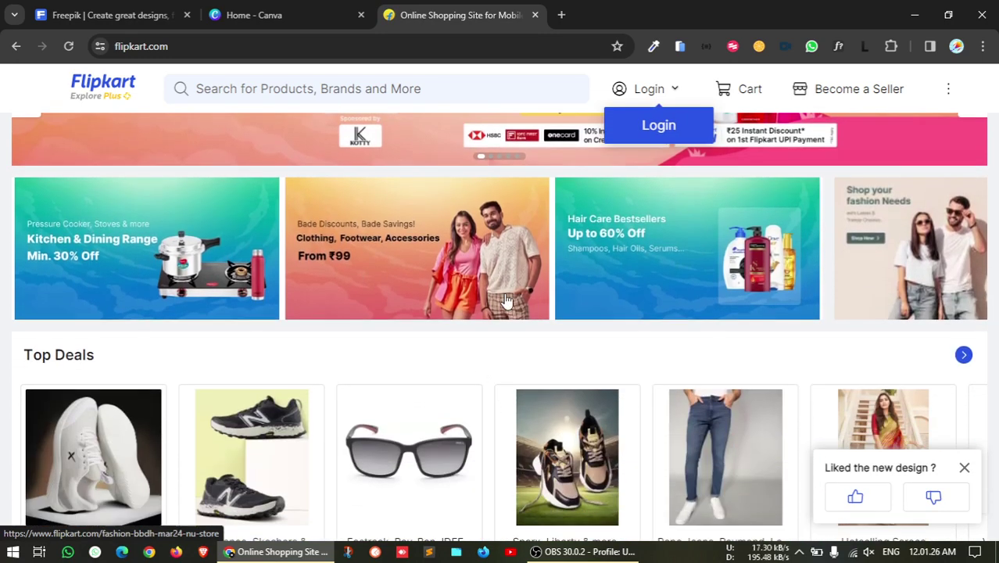
scroll(469, 367, down, 1)
scroll(406, 408, down, 3)
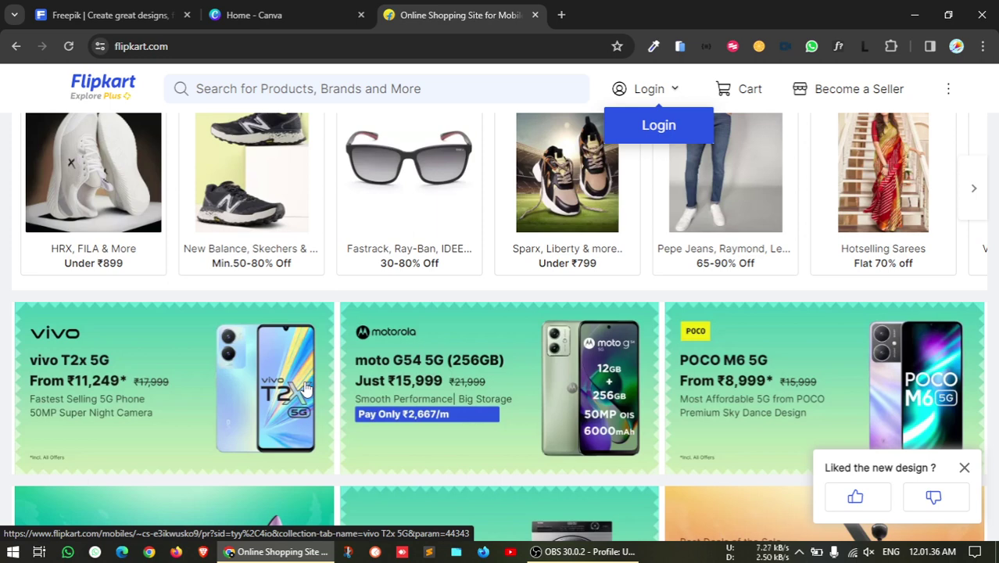
scroll(304, 388, up, 2)
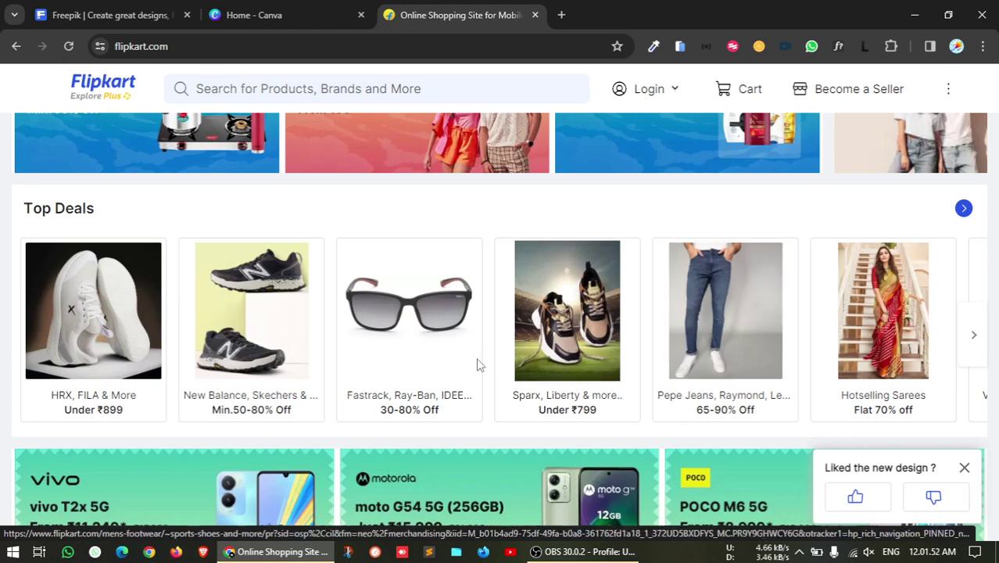
scroll(441, 366, up, 3)
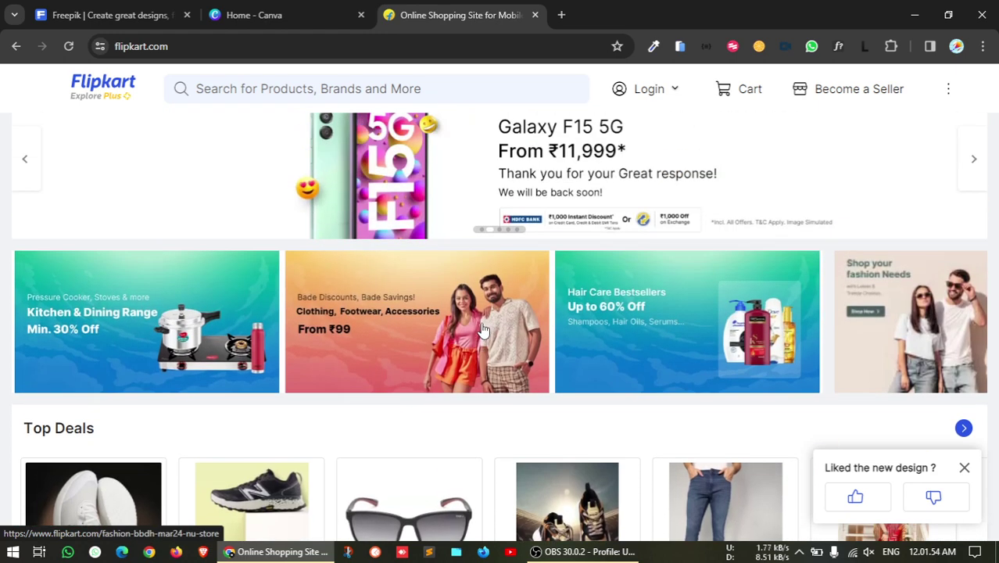
scroll(481, 328, up, 2)
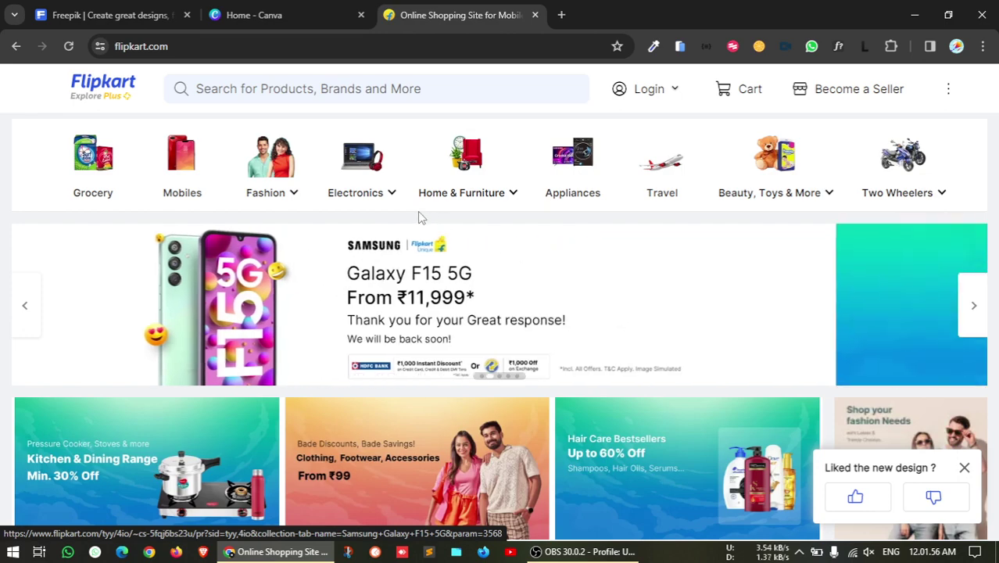
scroll(747, 293, down, 2)
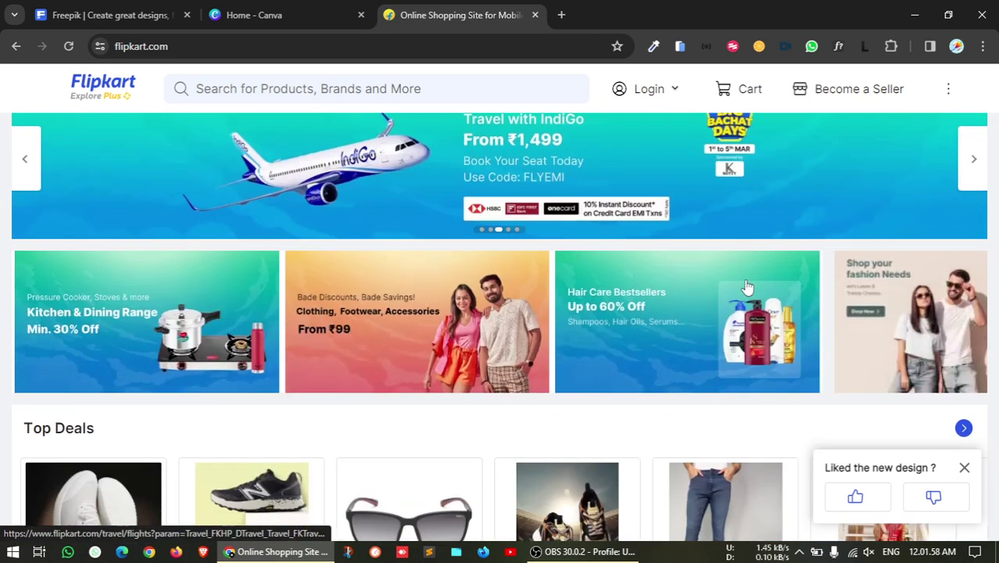
scroll(741, 301, down, 3)
scroll(734, 309, down, 3)
scroll(731, 313, down, 1)
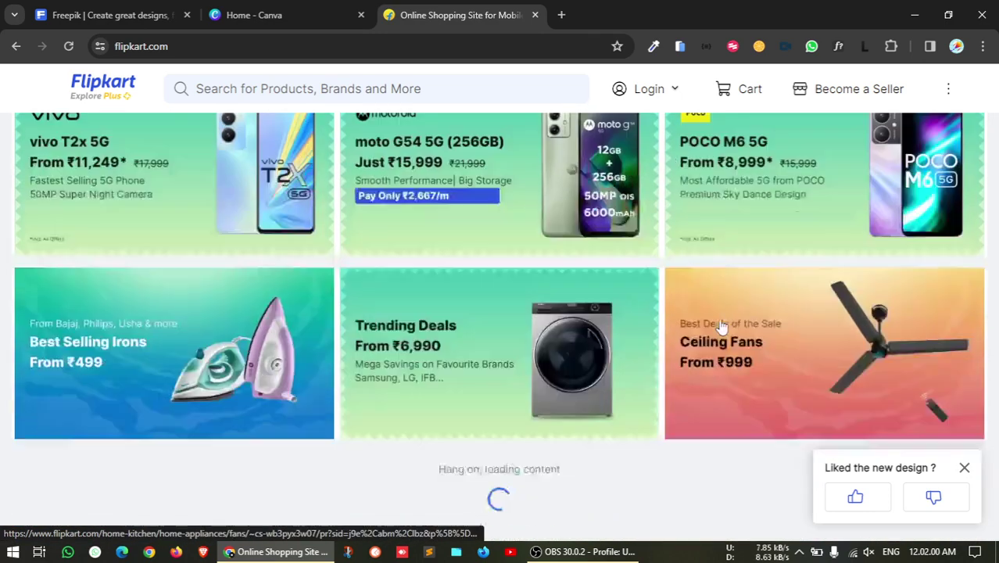
scroll(688, 324, down, 2)
scroll(673, 333, down, 2)
scroll(670, 333, up, 2)
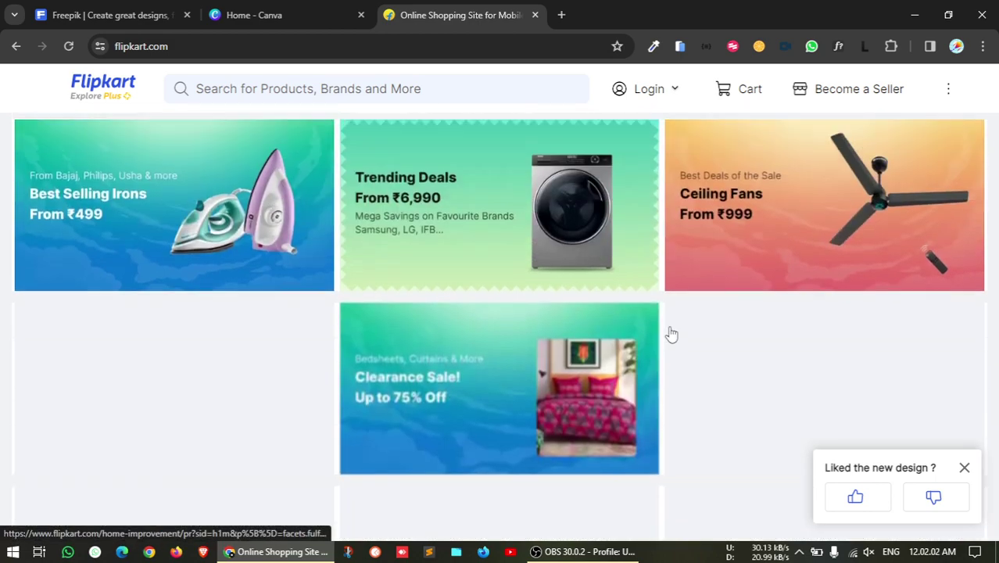
scroll(669, 334, up, 5)
scroll(669, 332, up, 6)
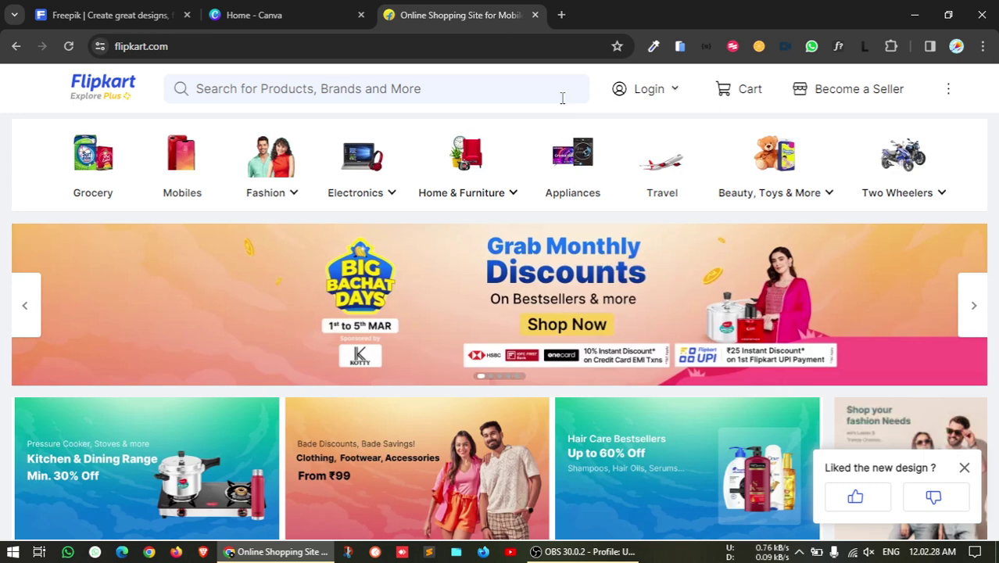
click(305, 6)
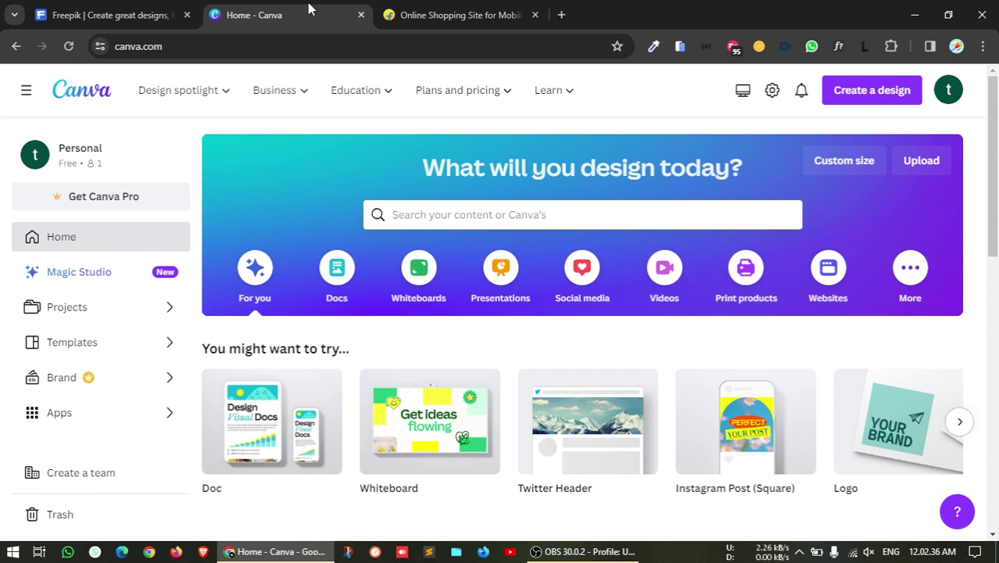
Search Canva templates for 'business card' and browse the resulting designs
click(438, 213)
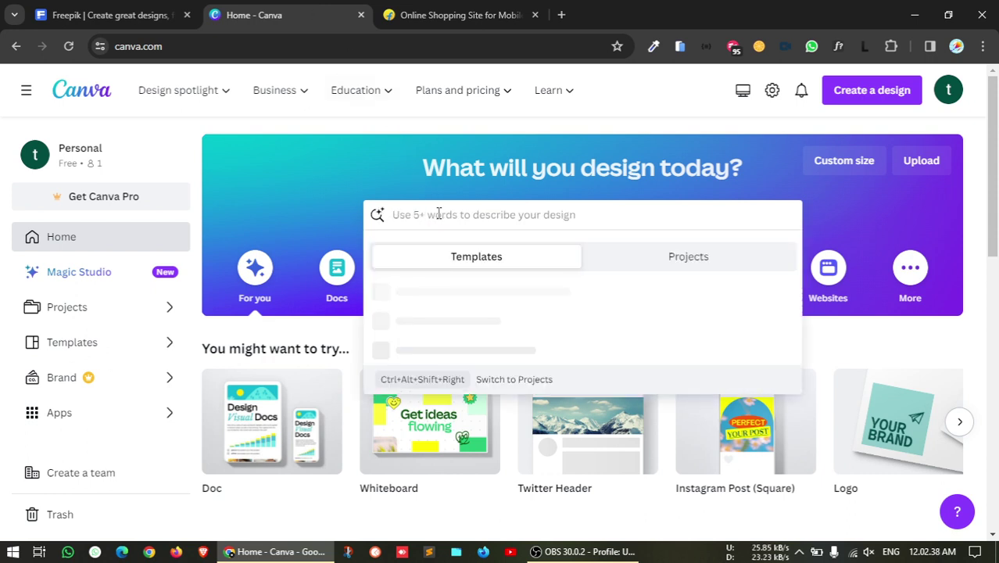
text(bus)
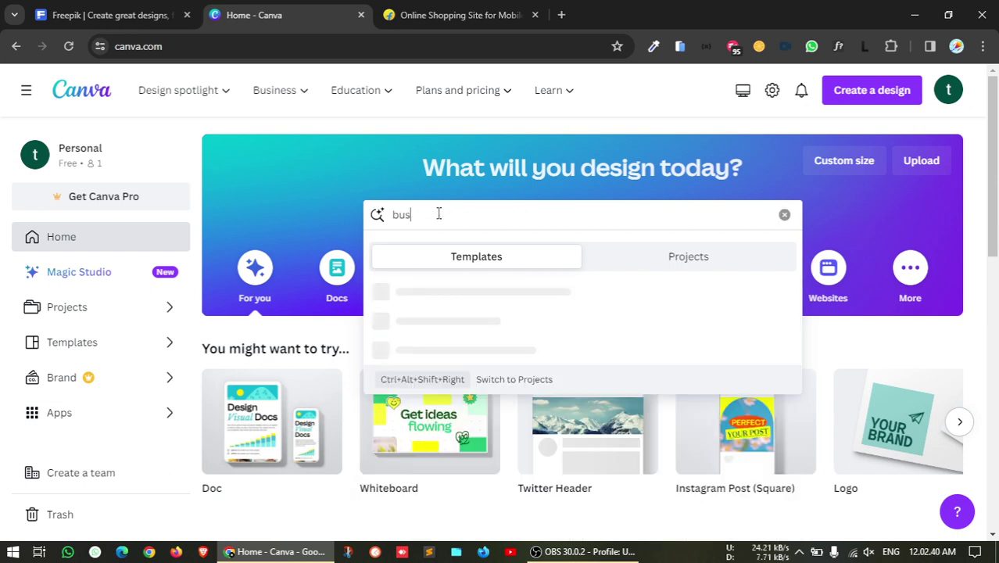
text(ne)
text(ss ca)
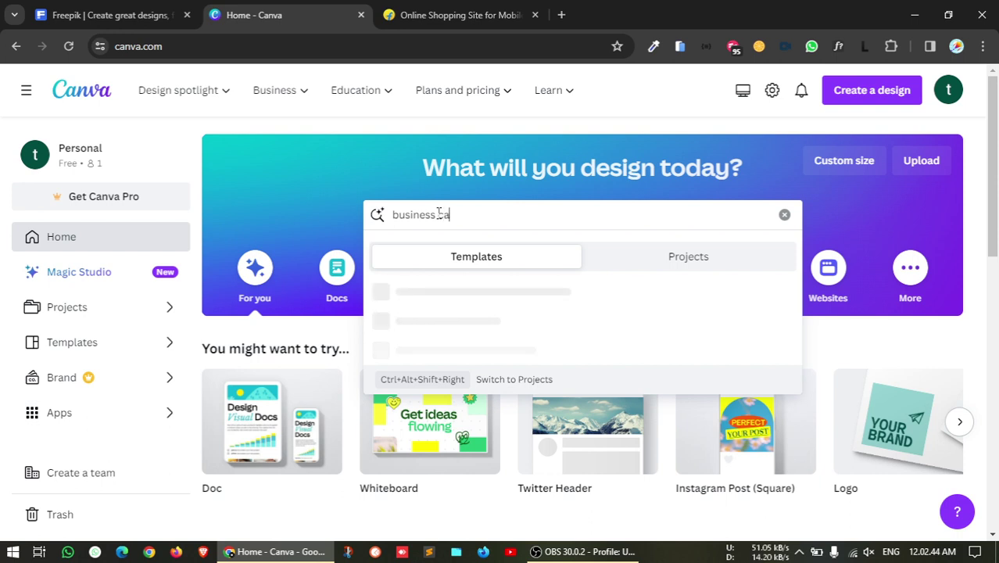
text(rd)
key(Return)
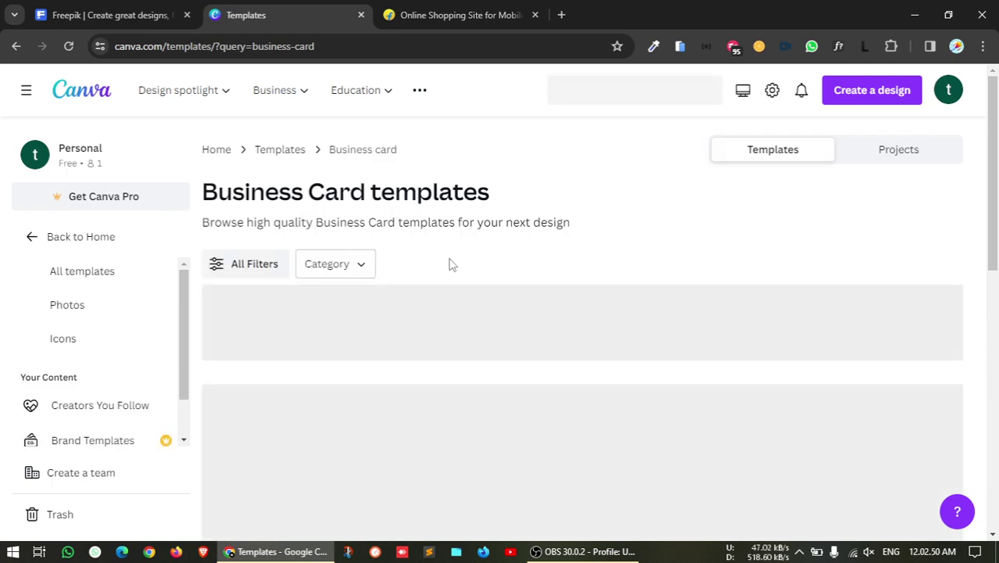
scroll(451, 264, down, 1)
scroll(450, 264, down, 2)
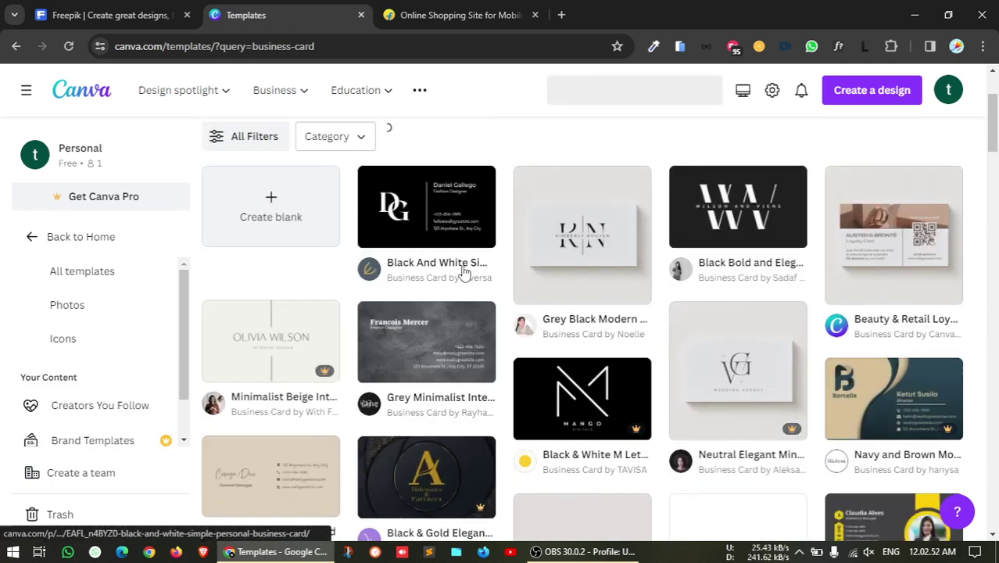
mouse_move(426, 341)
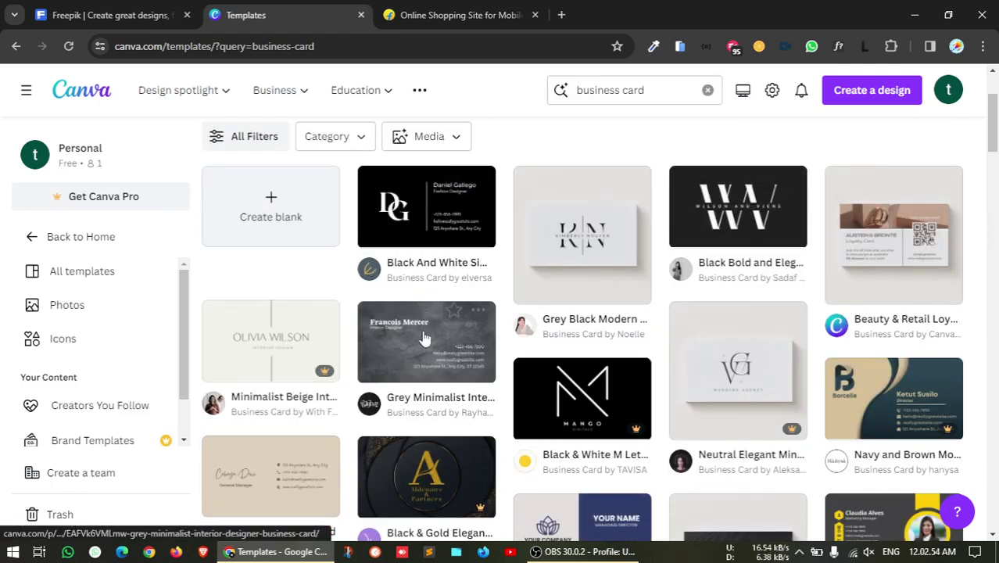
scroll(716, 340, down, 2)
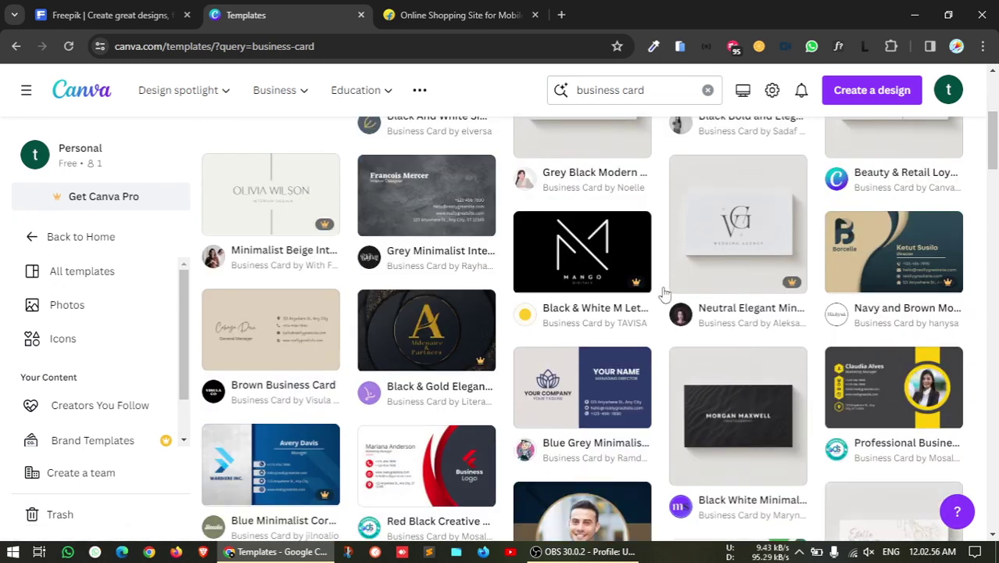
scroll(449, 312, down, 1)
scroll(427, 376, down, 1)
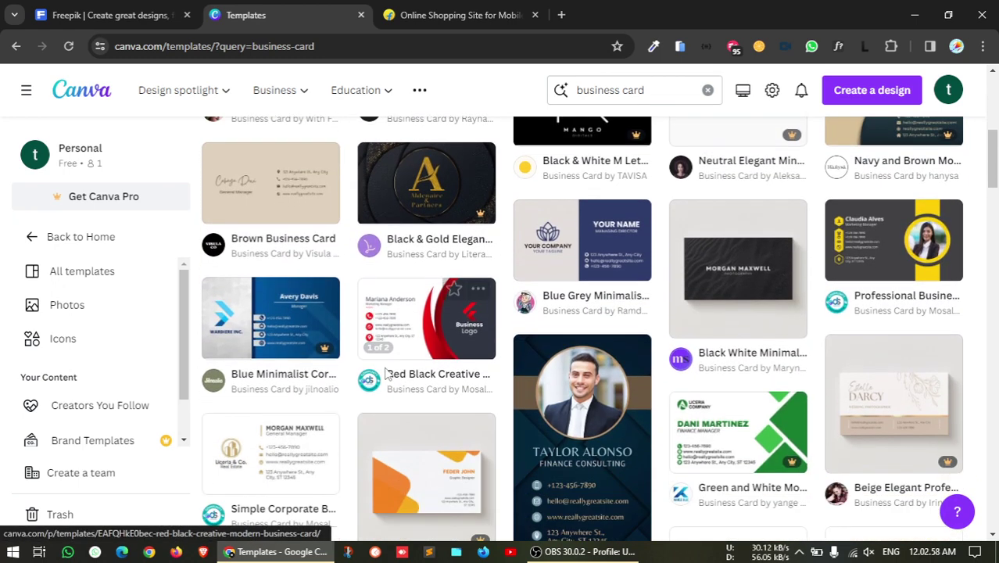
scroll(427, 383, down, 1)
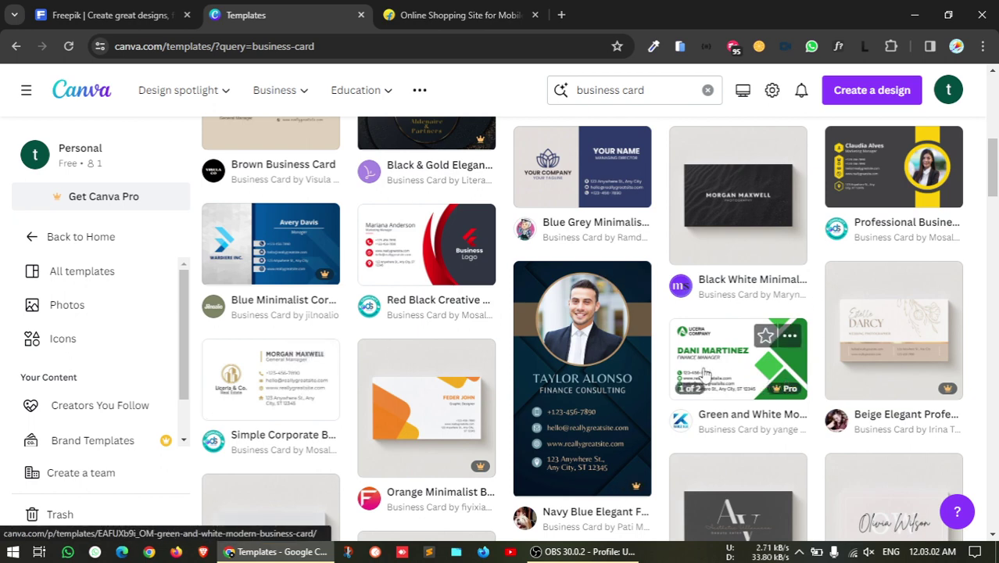
scroll(709, 371, down, 1)
scroll(691, 380, down, 1)
scroll(689, 379, down, 1)
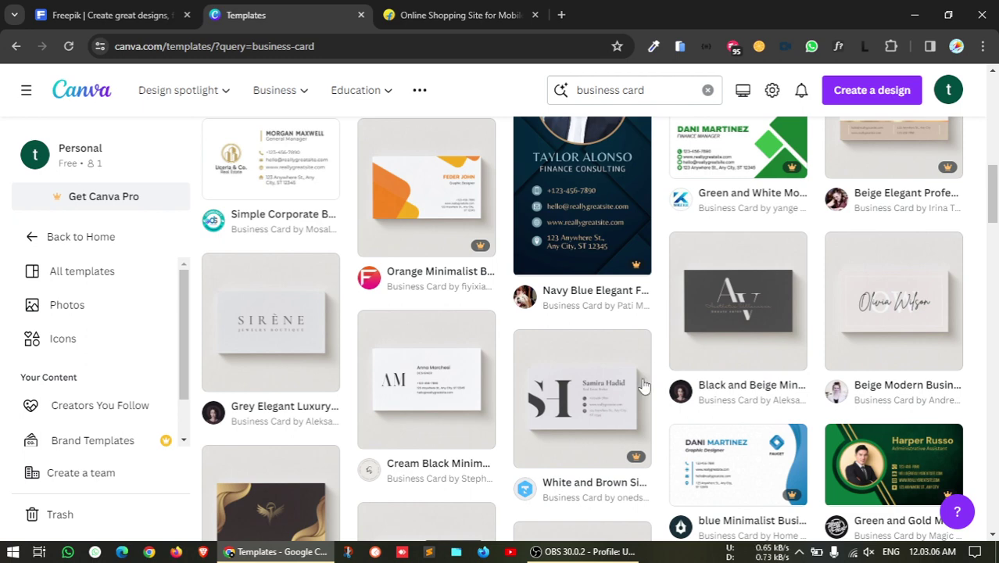
scroll(461, 321, down, 2)
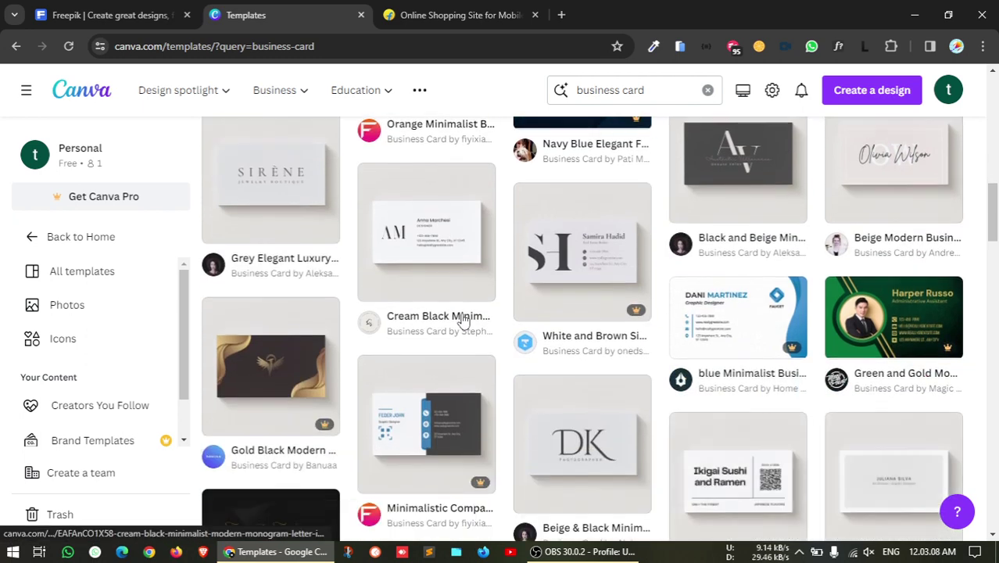
scroll(473, 319, down, 2)
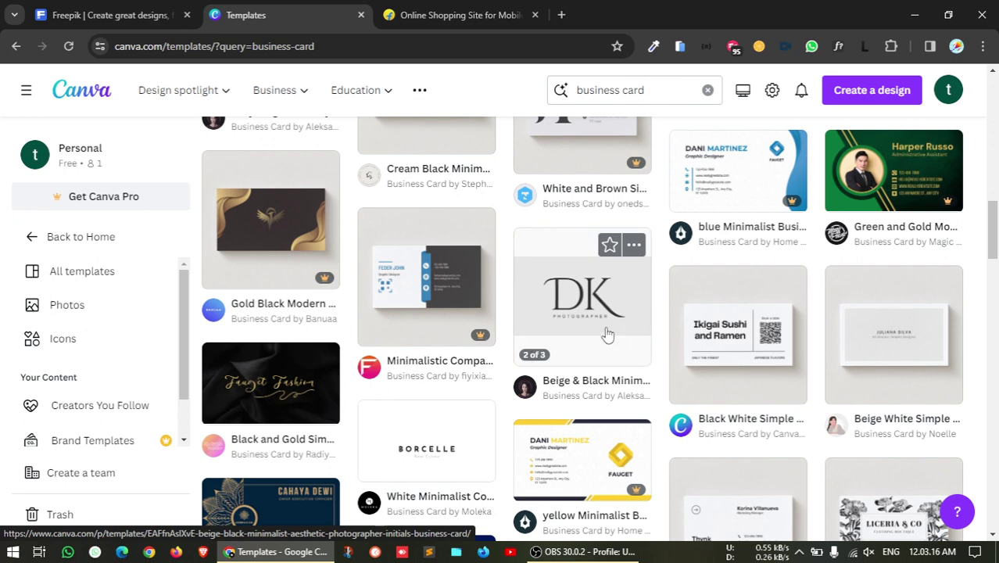
mouse_move(738, 477)
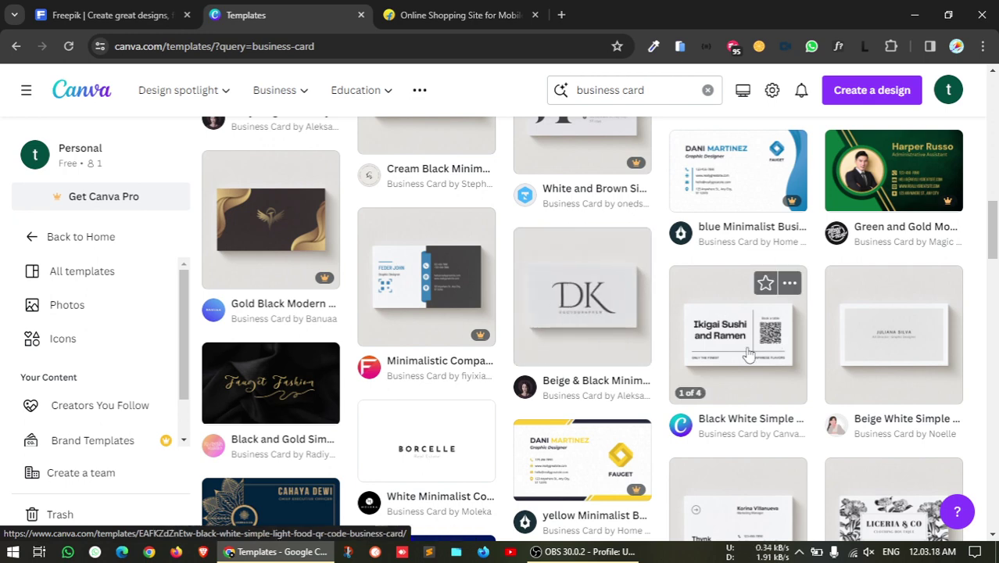
scroll(748, 353, down, 2)
scroll(750, 353, up, 2)
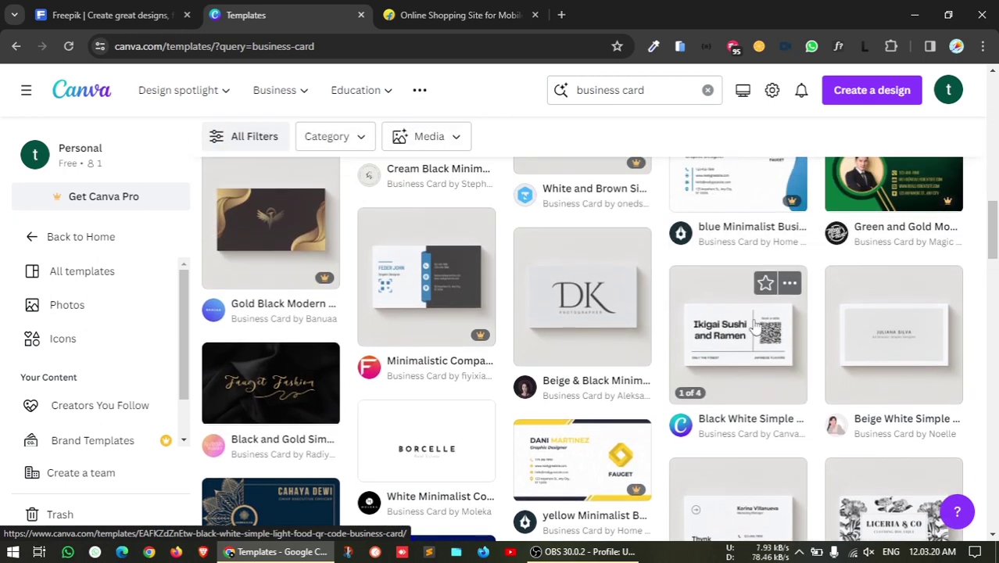
Preview all three pages of the Black White Simple Light Food QR Code Business Card template and customize it
click(748, 352)
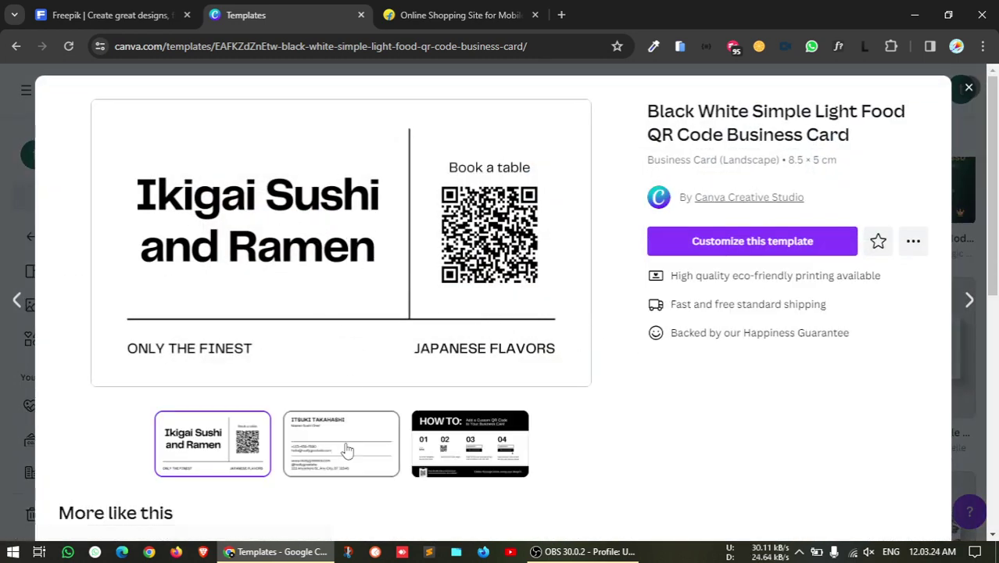
click(344, 447)
click(435, 450)
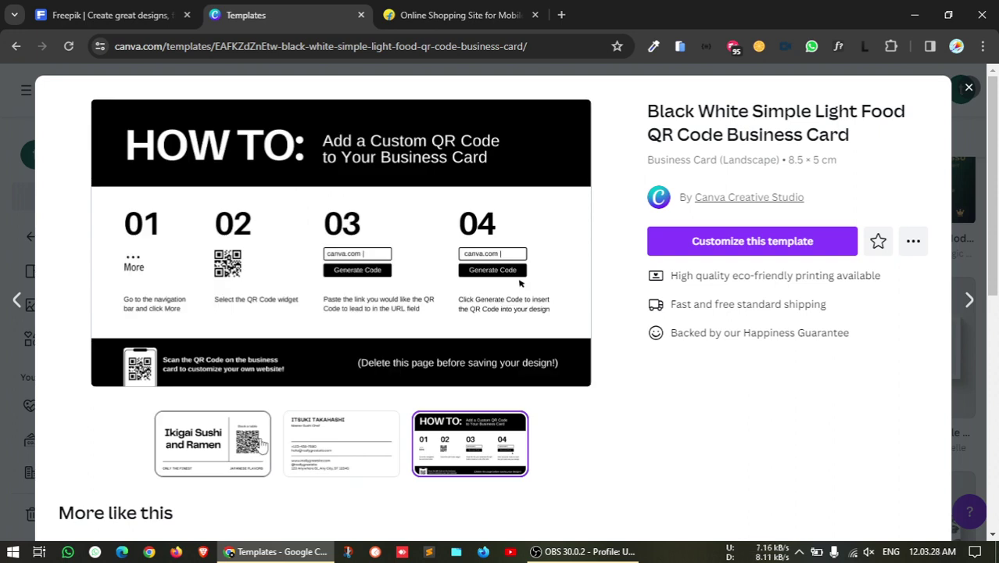
click(261, 443)
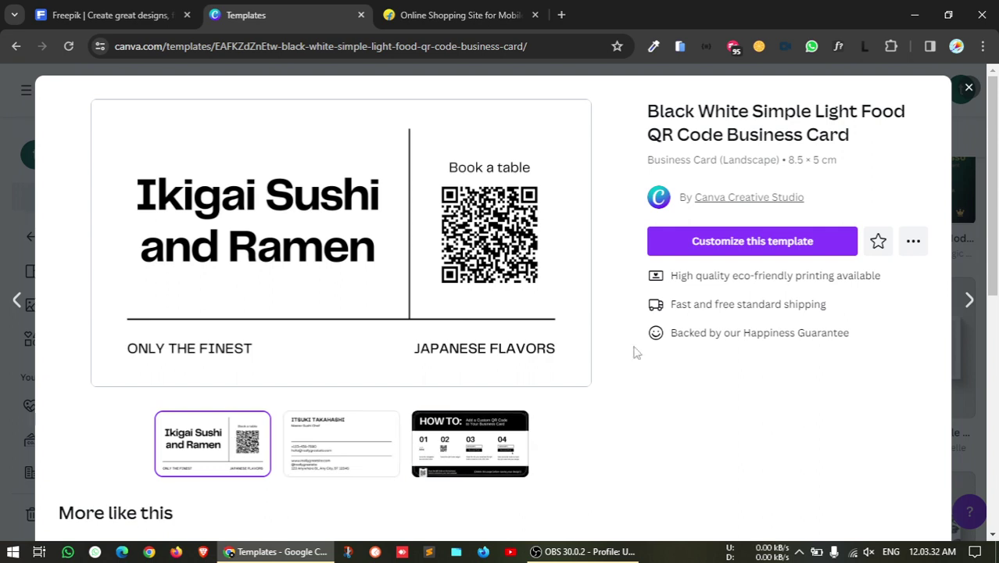
click(722, 243)
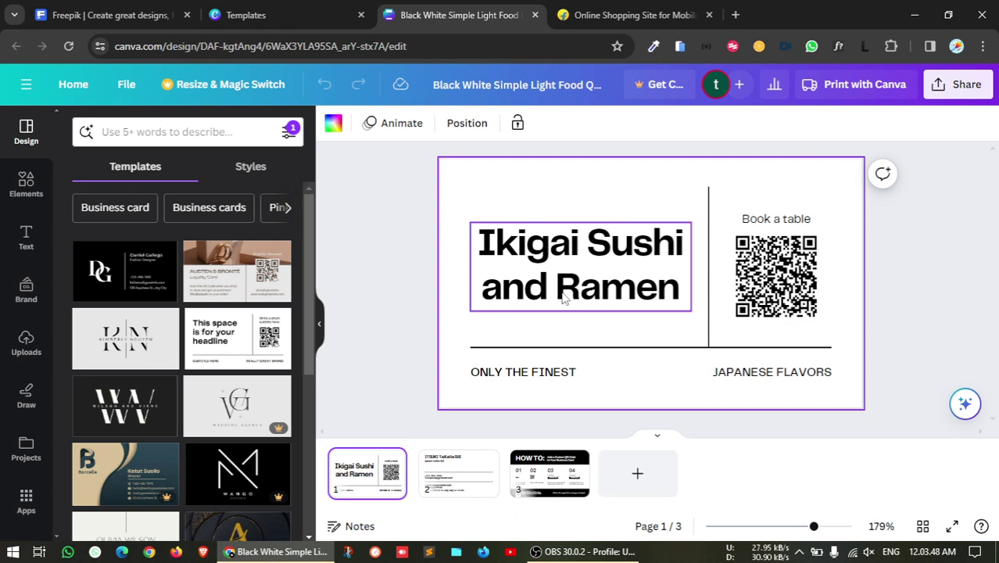
mouse_move(237, 270)
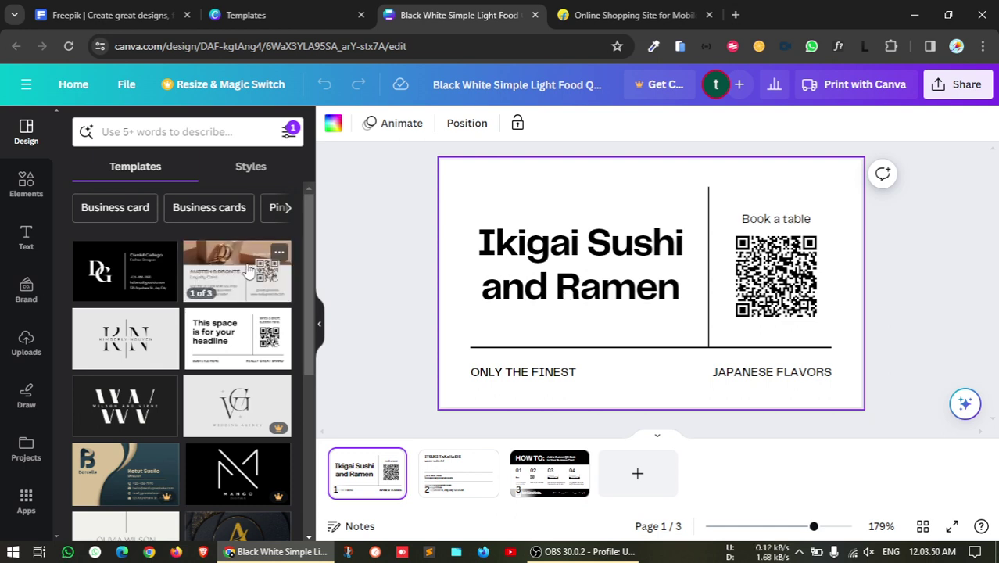
Replace the card-front title with the owner's name and 'Book a table' with 'Connect'
double_click(573, 289)
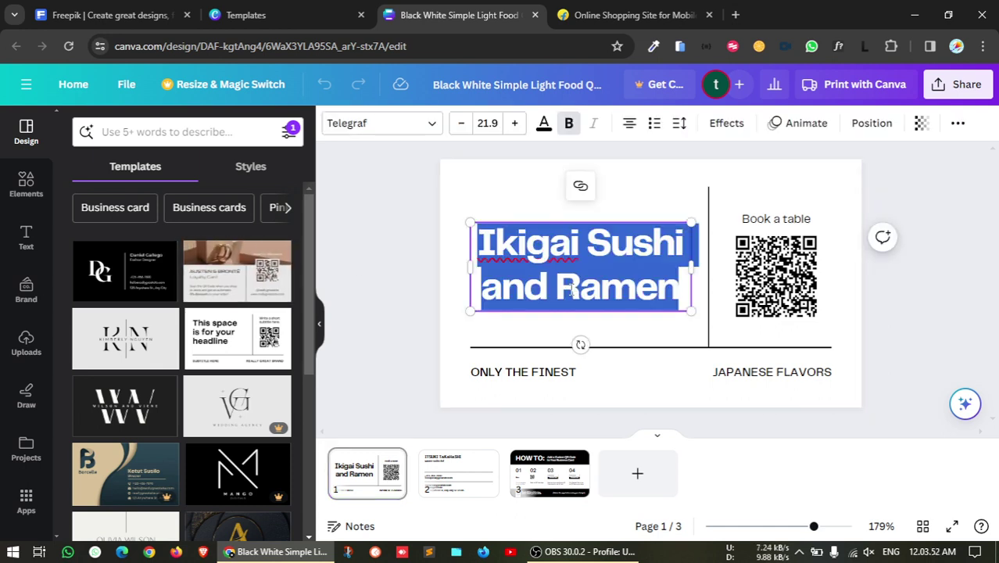
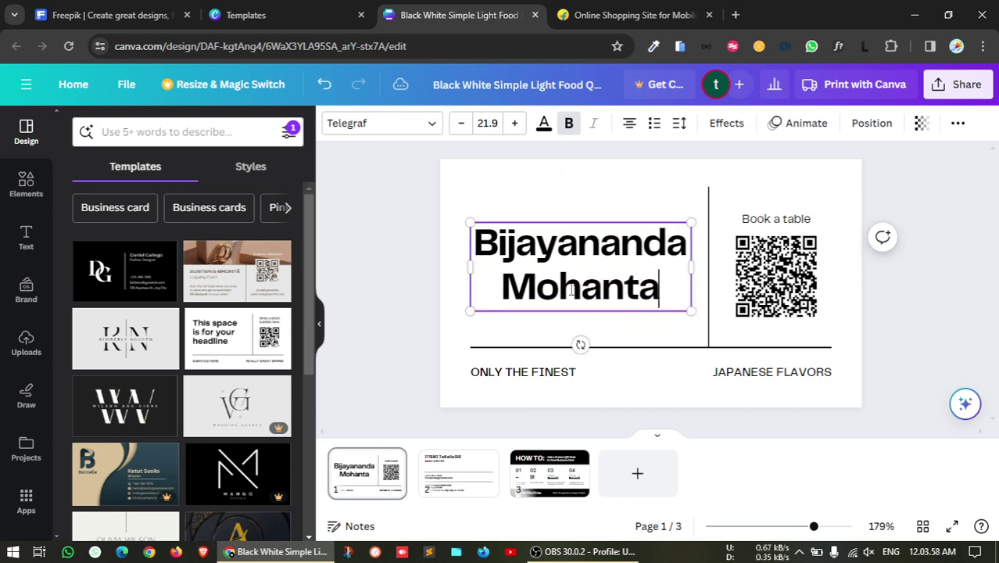
click(776, 219)
click(780, 219)
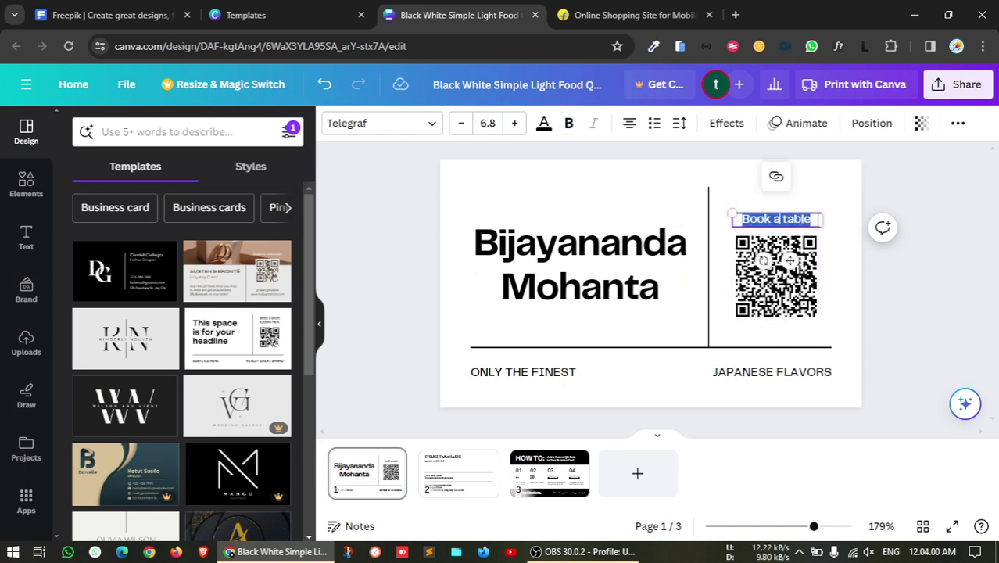
text(Con)
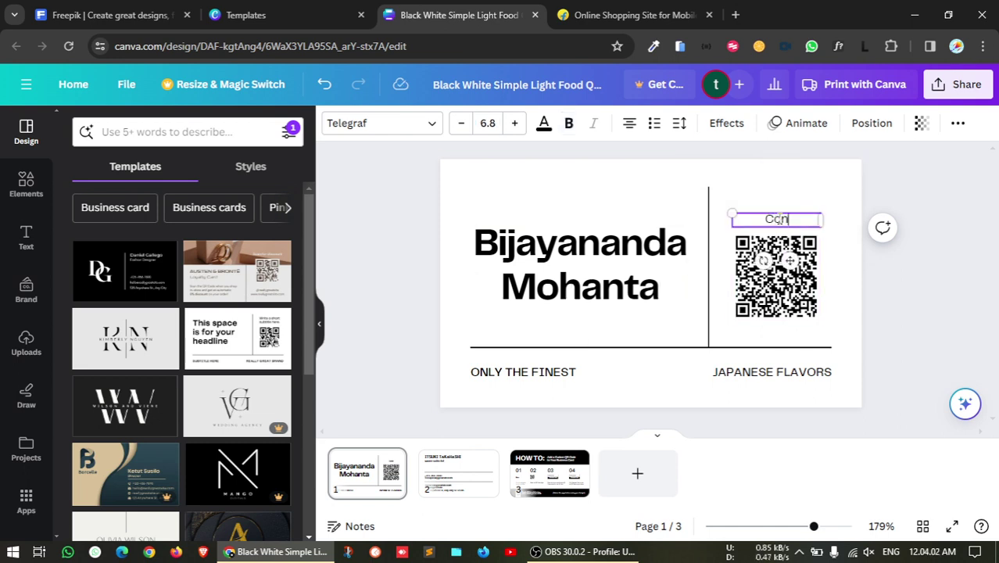
text(nect)
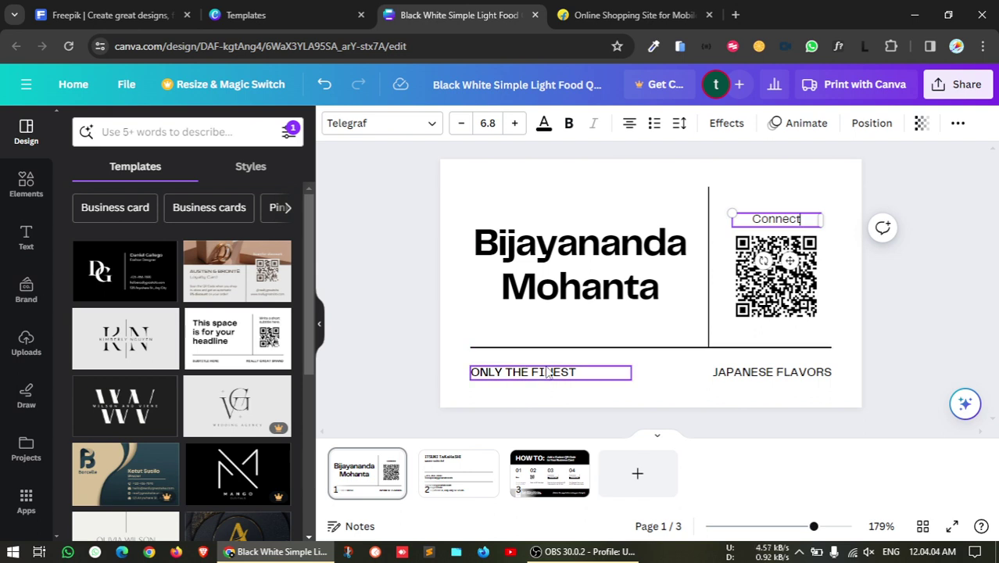
Change 'ONLY THE FINEST' to 'WEB DEVELOPER' and 'JAPANESE FLAVORS' to 'INDIA'
double_click(547, 372)
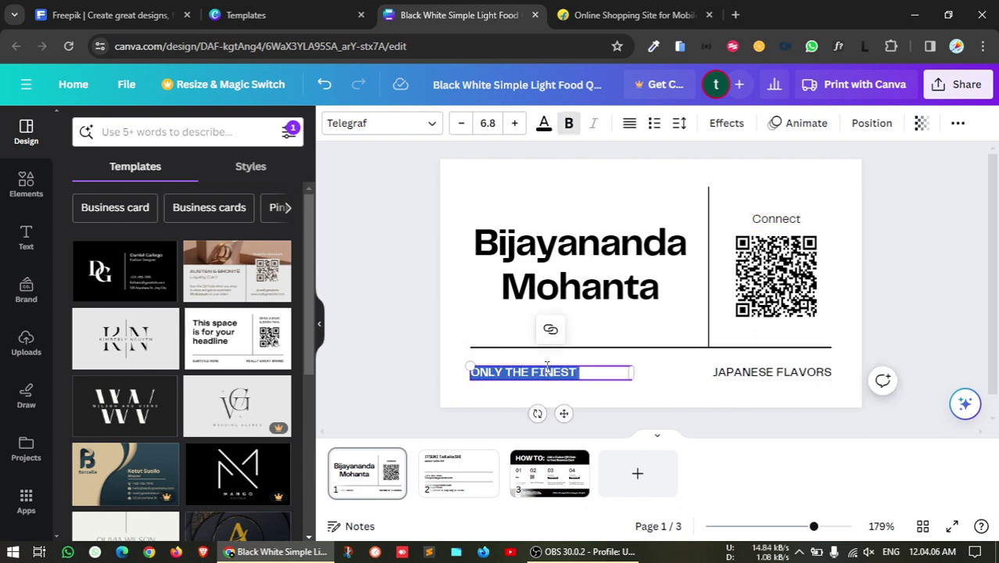
text(SOFTWARE)
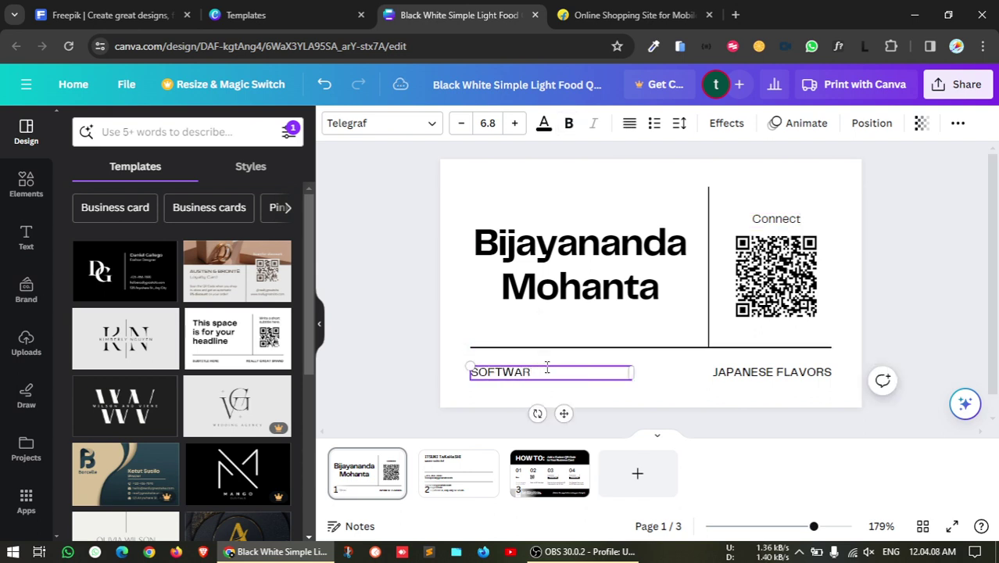
key(BackSpace)
key(BackSpace)
key(BackSpace)
text(WEB DE)
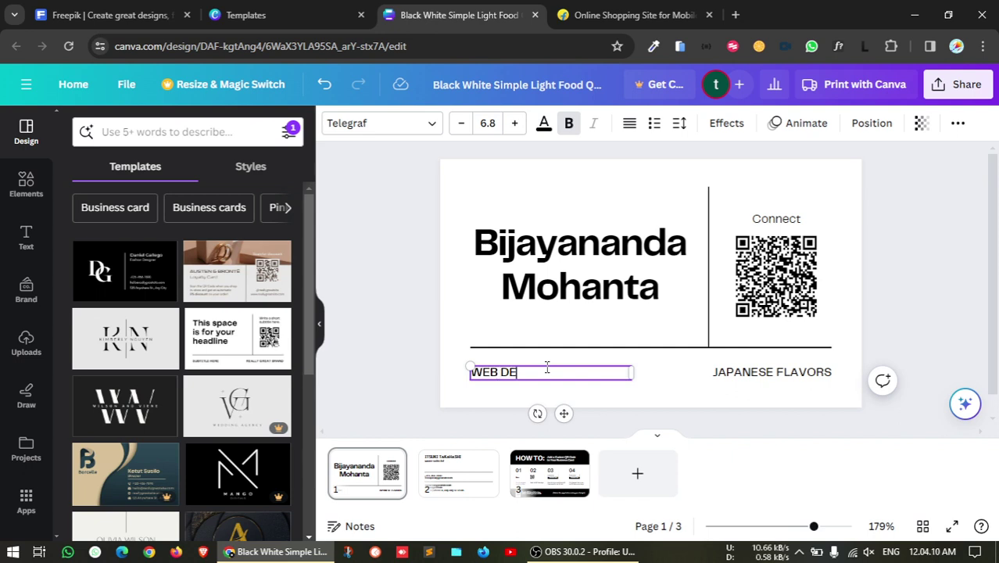
text(VELOPER)
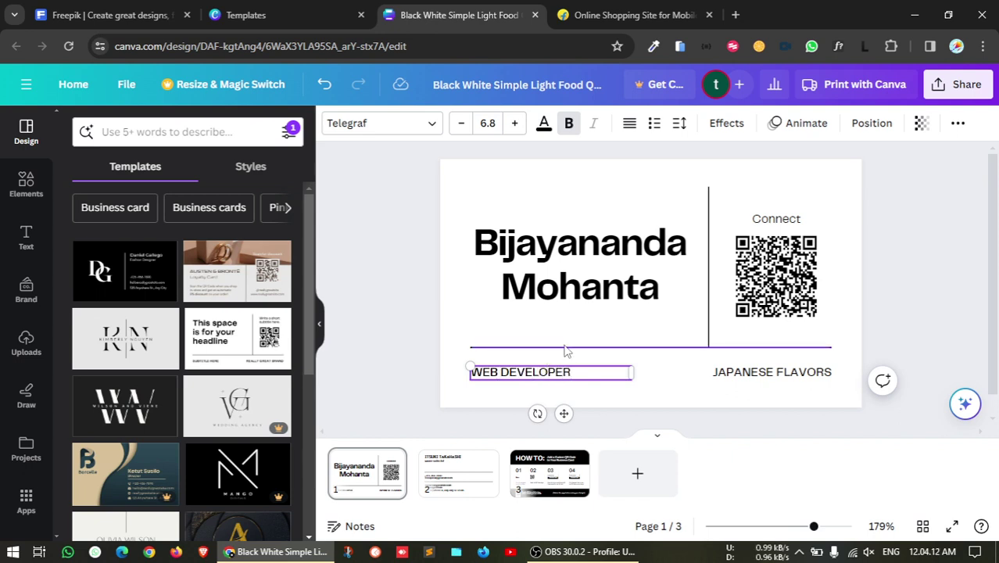
click(827, 379)
click(819, 375)
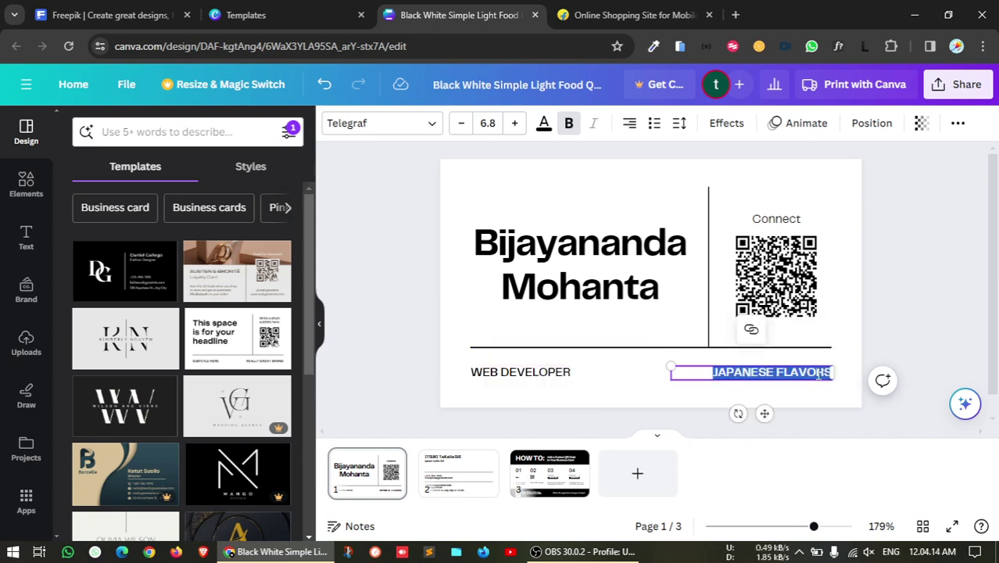
text(INDIA)
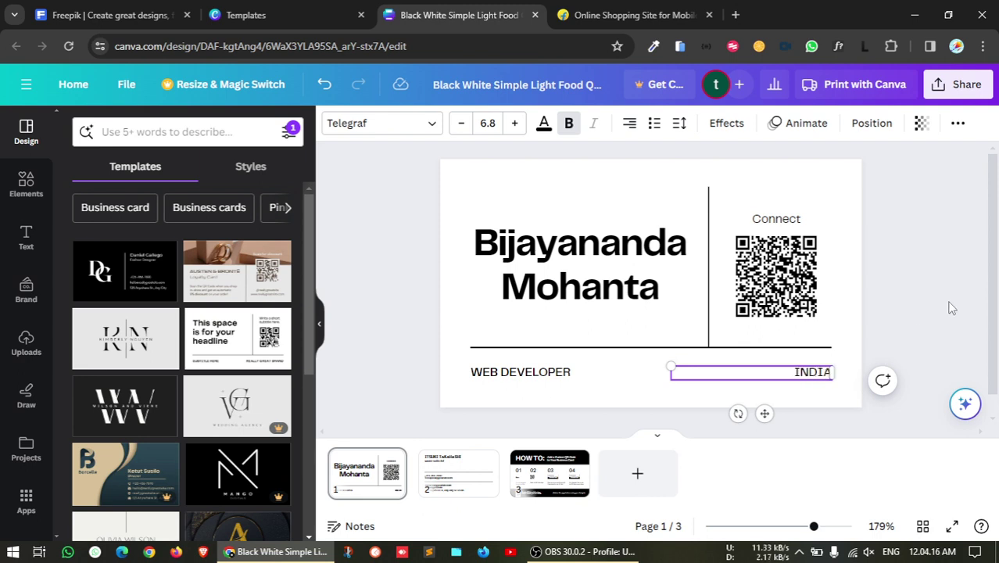
click(951, 308)
On the card back, replace the sample name with the owner's name
click(449, 479)
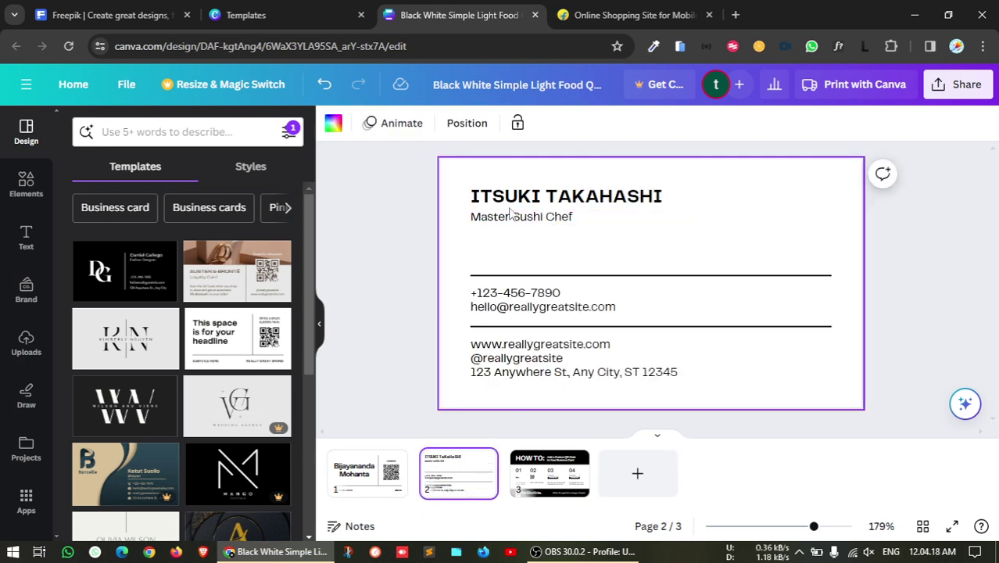
click(512, 205)
click(514, 205)
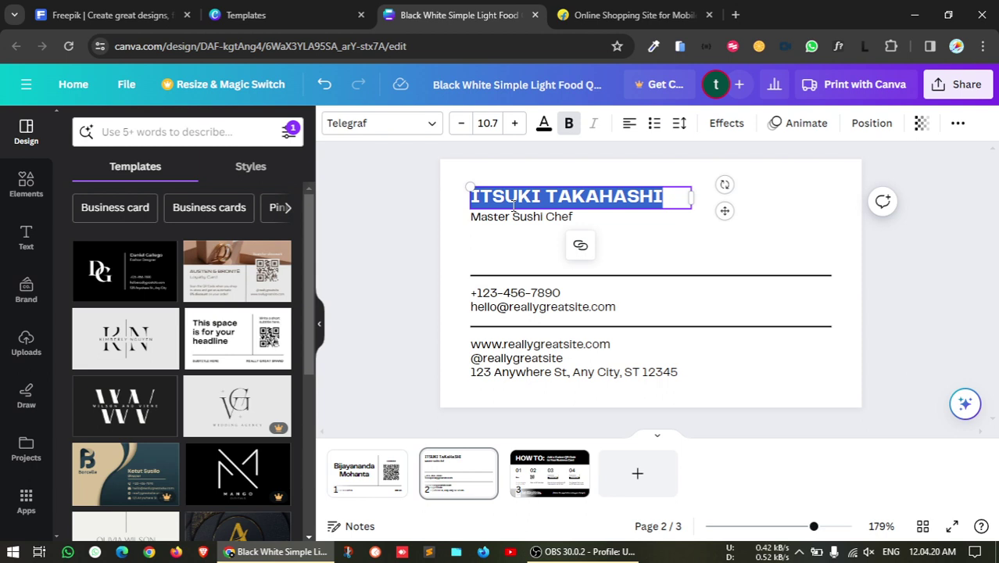
text(MR BIJAYANA)
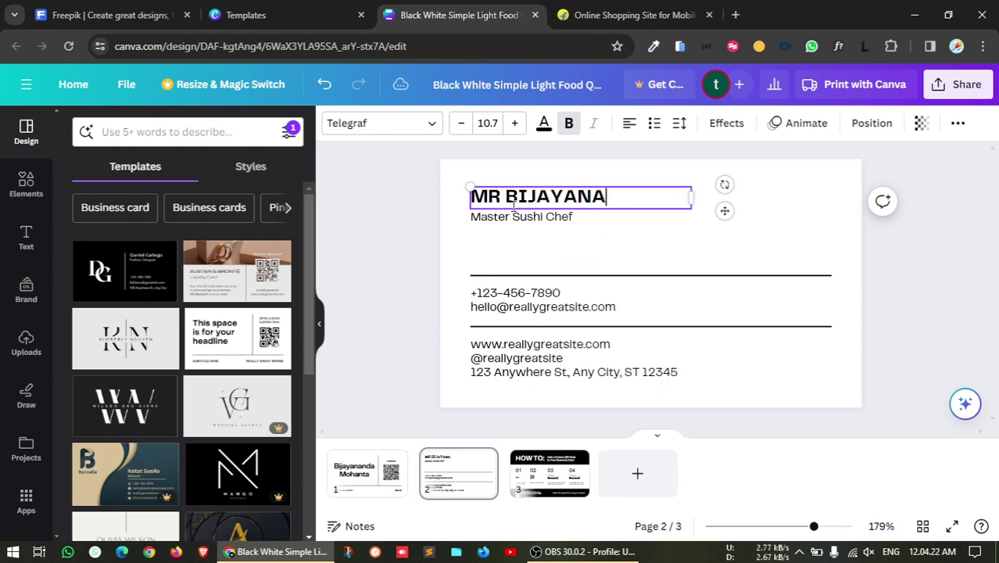
text(NDA)
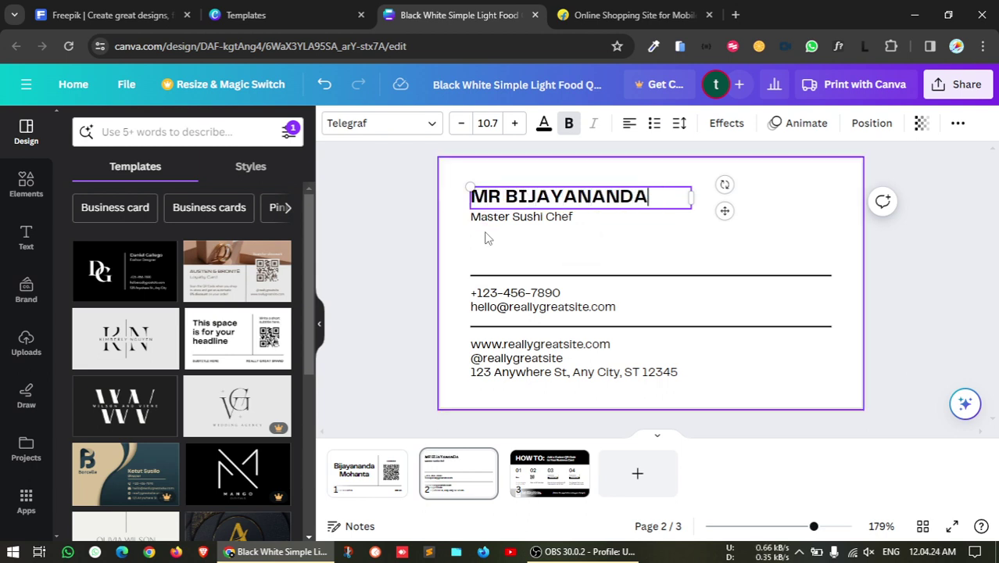
Replace the 'Master Sushi Chef' subtitle with 'Web Developer'
click(518, 221)
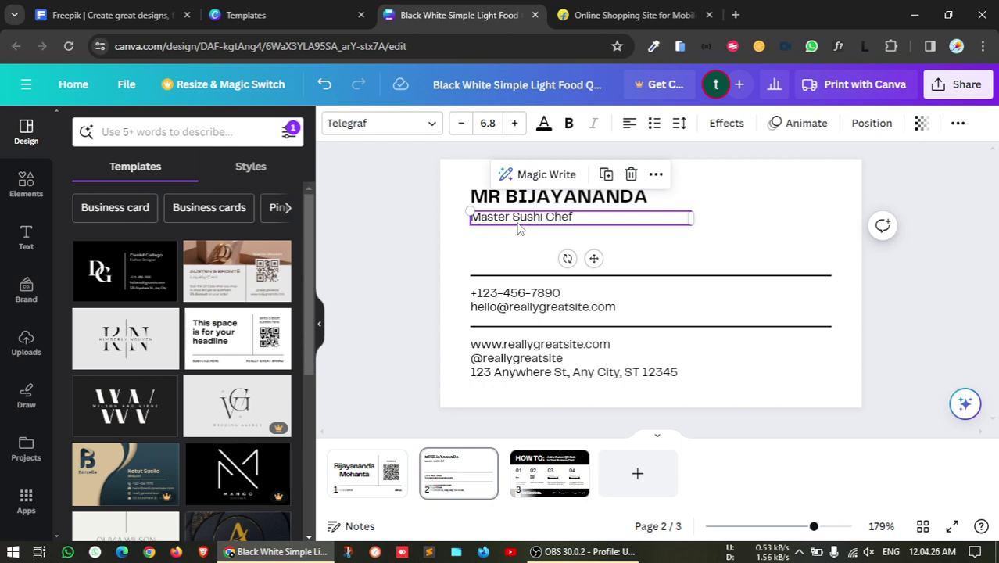
key(Delete)
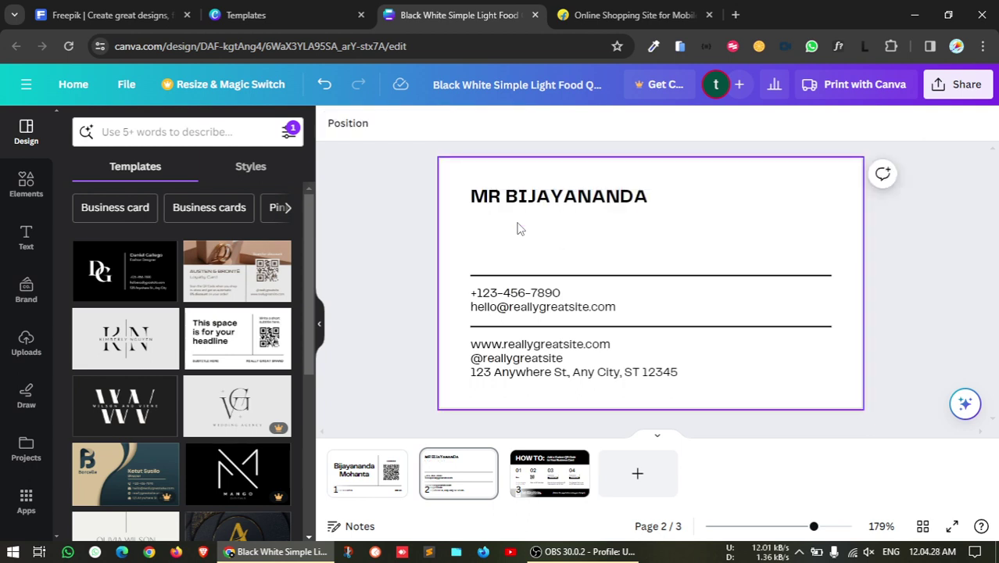
key(ctrl+z)
click(520, 217)
click(519, 217)
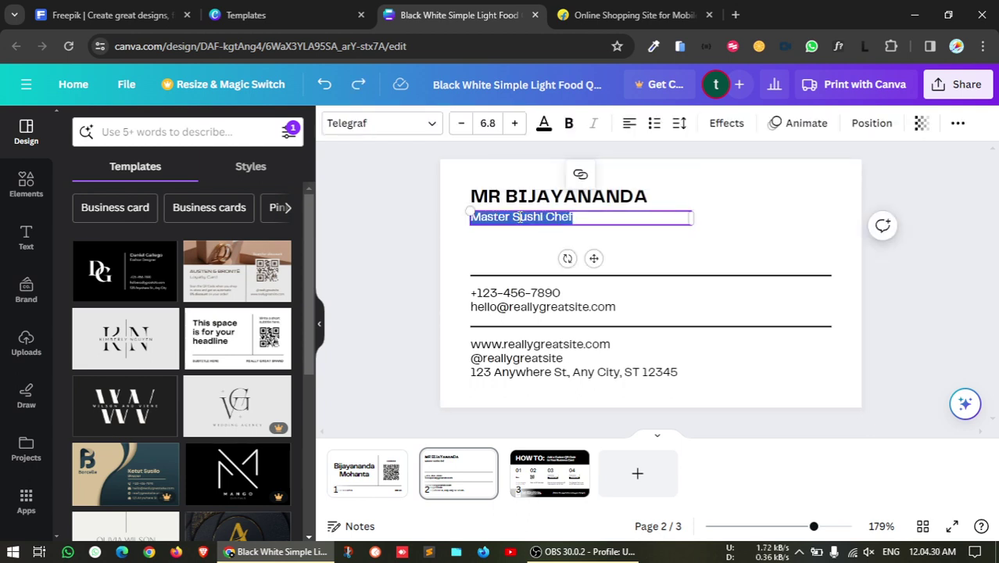
text(Web De)
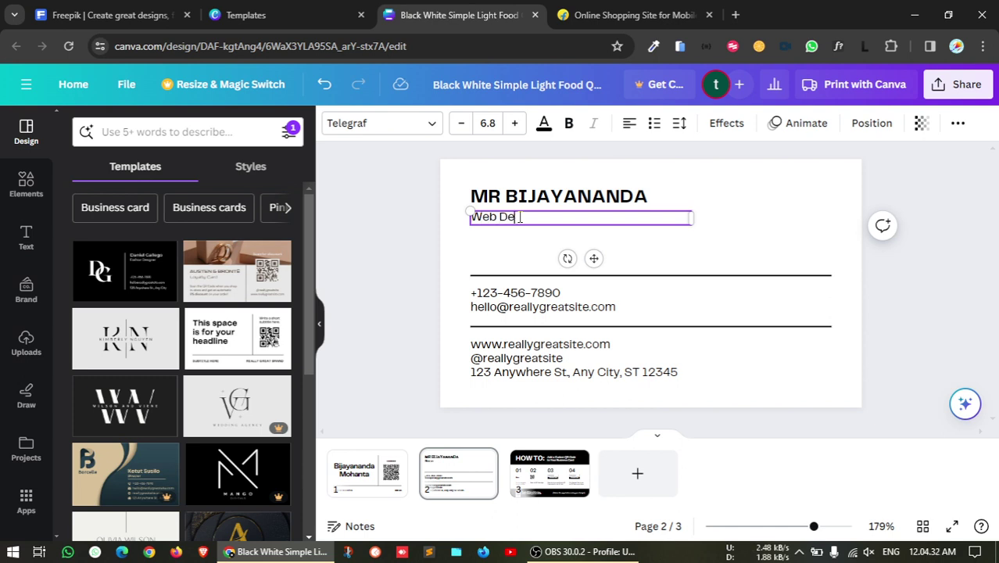
text(veloper)
click(497, 290)
click(502, 293)
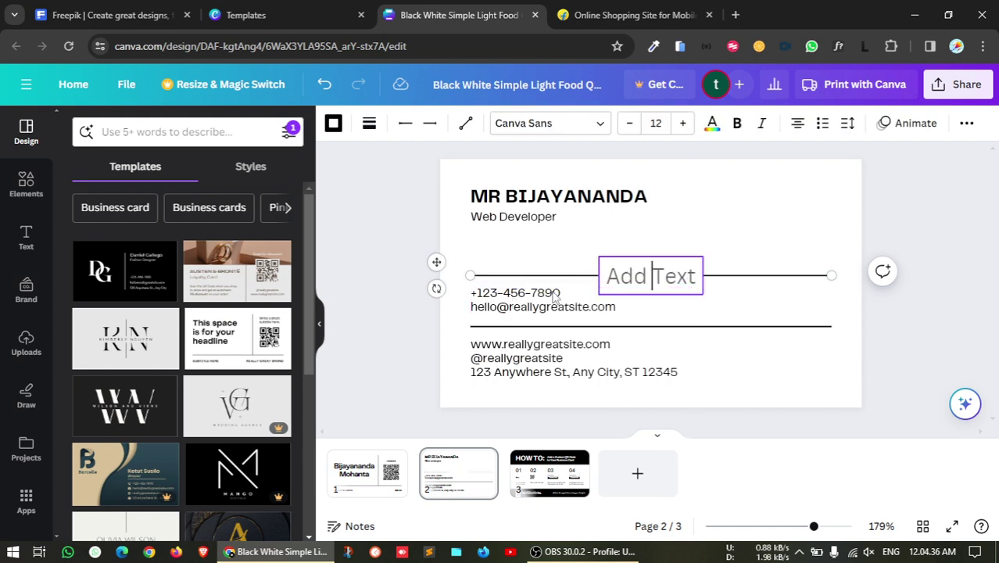
Inspect the phone and e-mail contact block without changing it, then show page 3
click(532, 297)
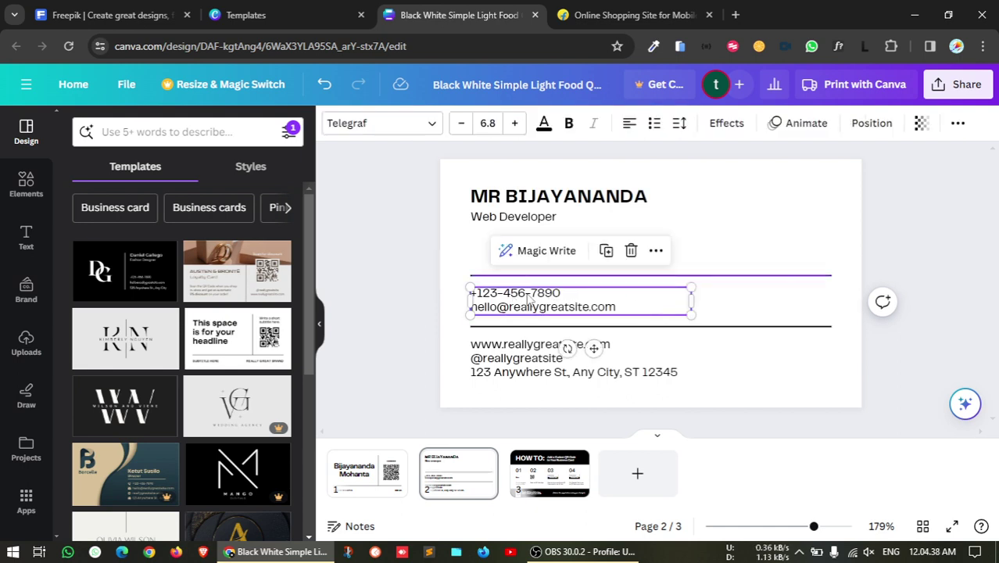
click(530, 297)
click(548, 299)
click(550, 297)
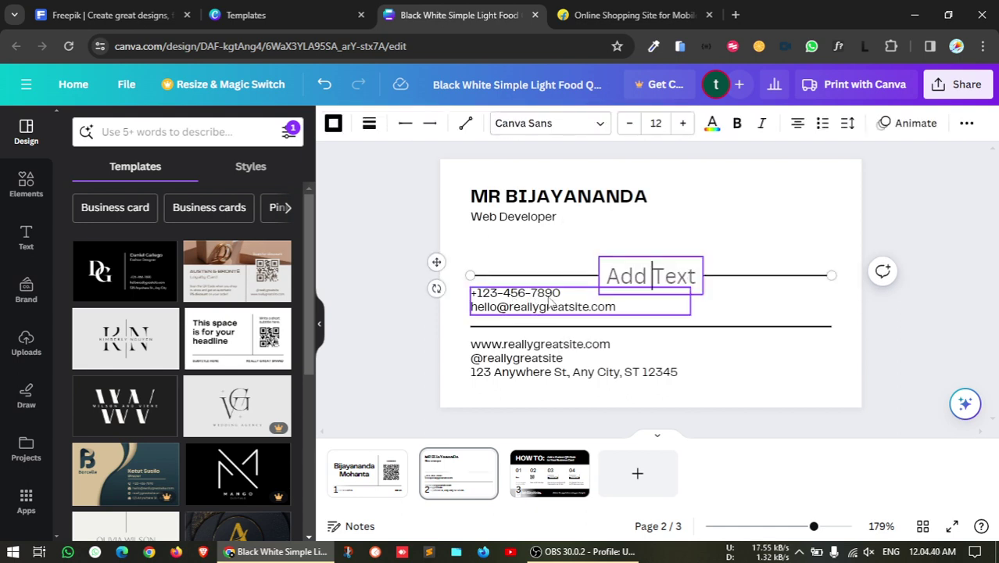
click(549, 300)
double_click(551, 301)
key(Escape)
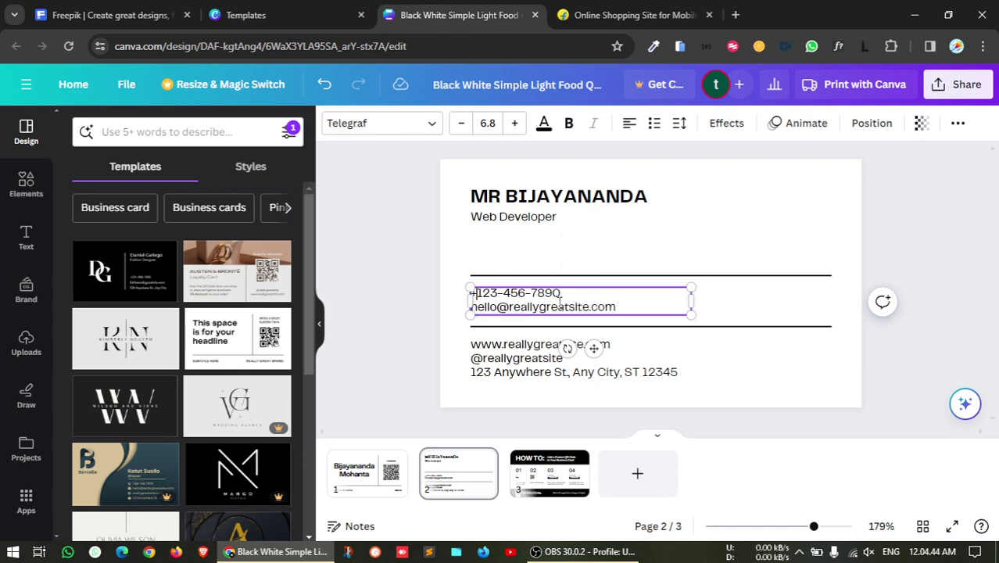
click(821, 418)
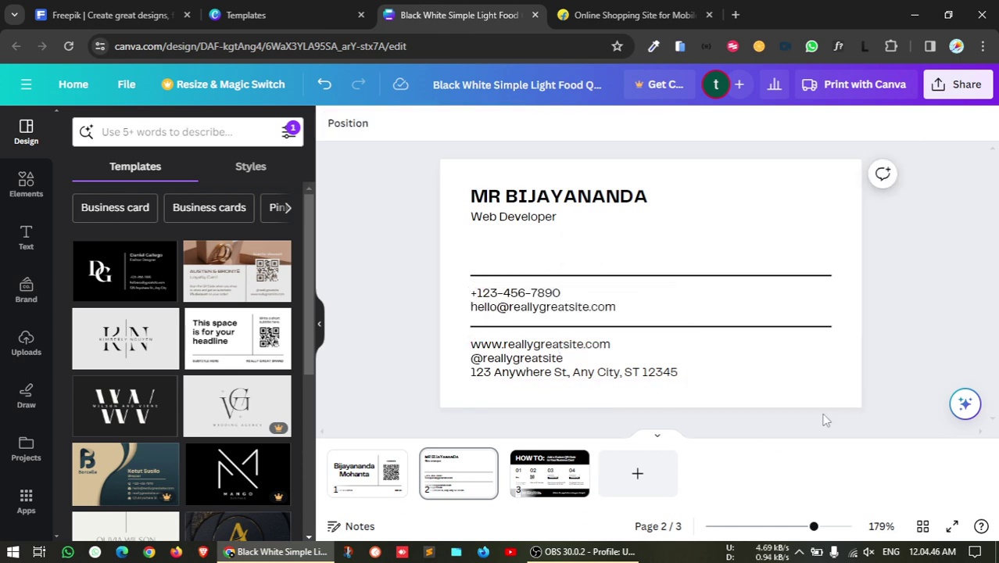
click(561, 488)
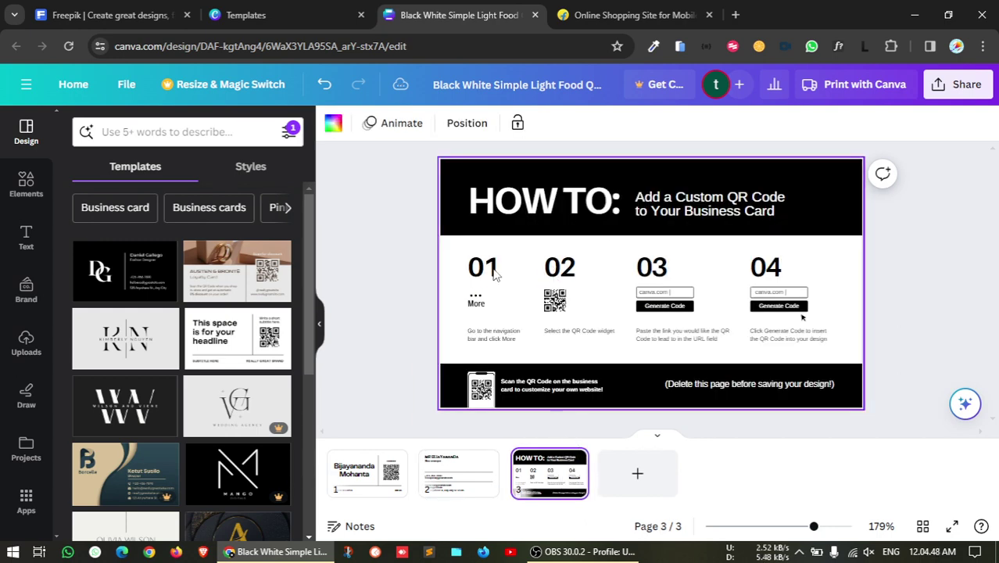
Delete the HOW TO page and return to the card front
click(594, 231)
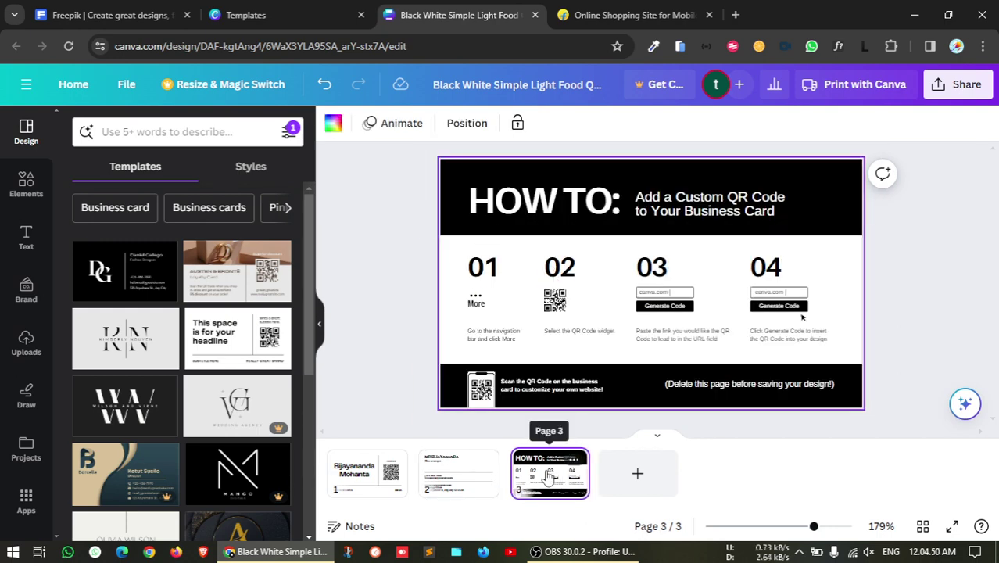
key(Delete)
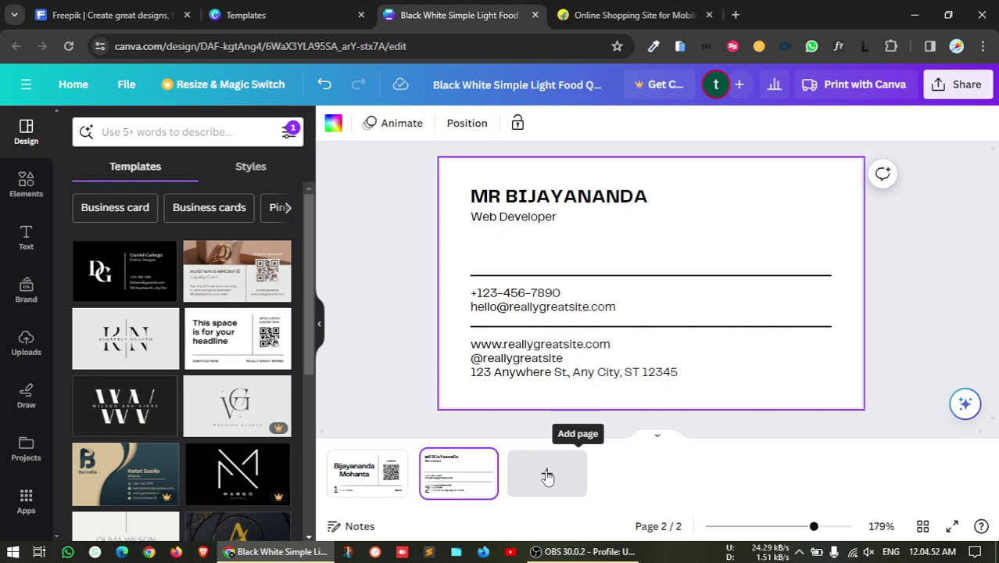
click(379, 461)
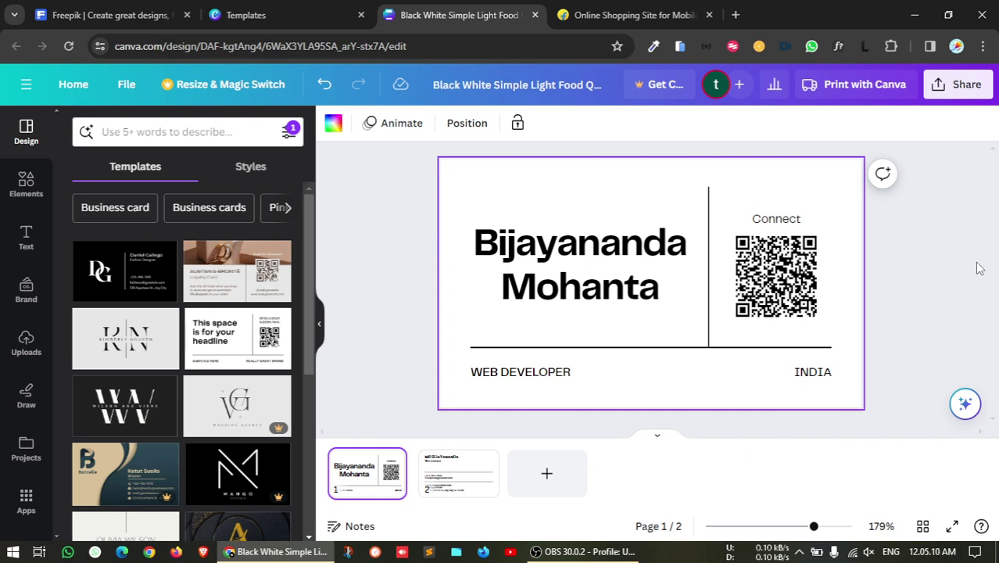
Download all pages as PNG and save the zip to the Downloads folder
click(962, 84)
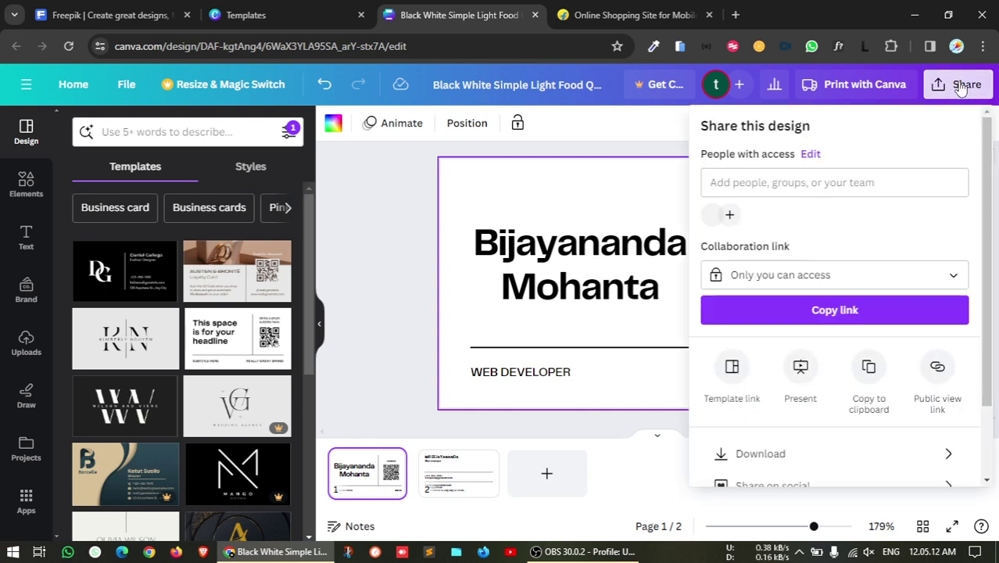
click(751, 453)
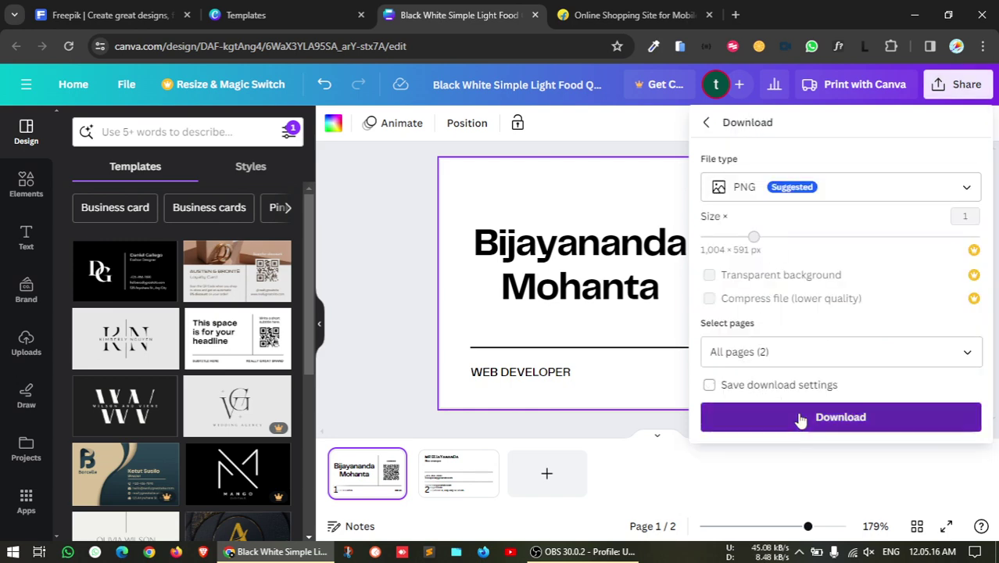
click(799, 417)
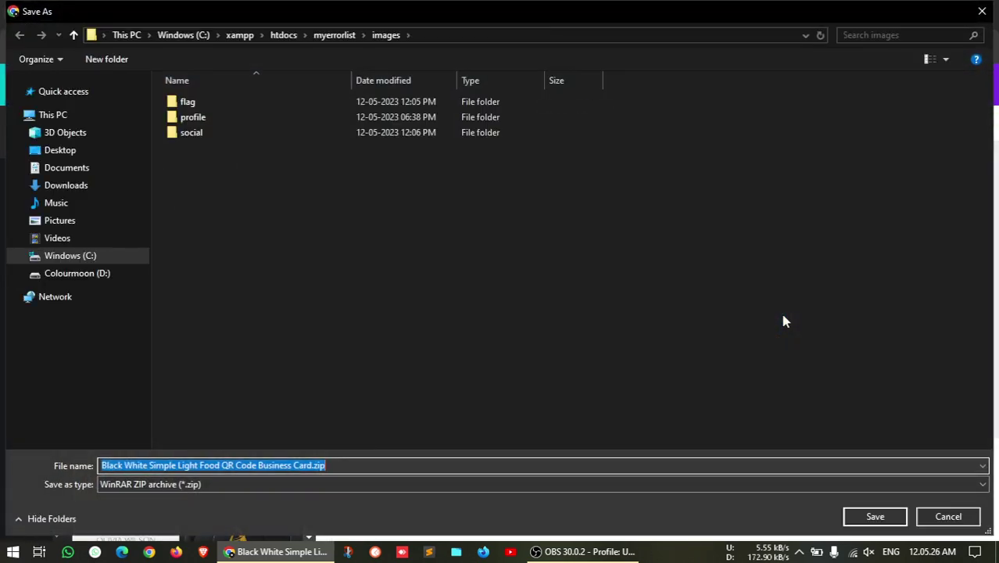
click(92, 194)
click(872, 516)
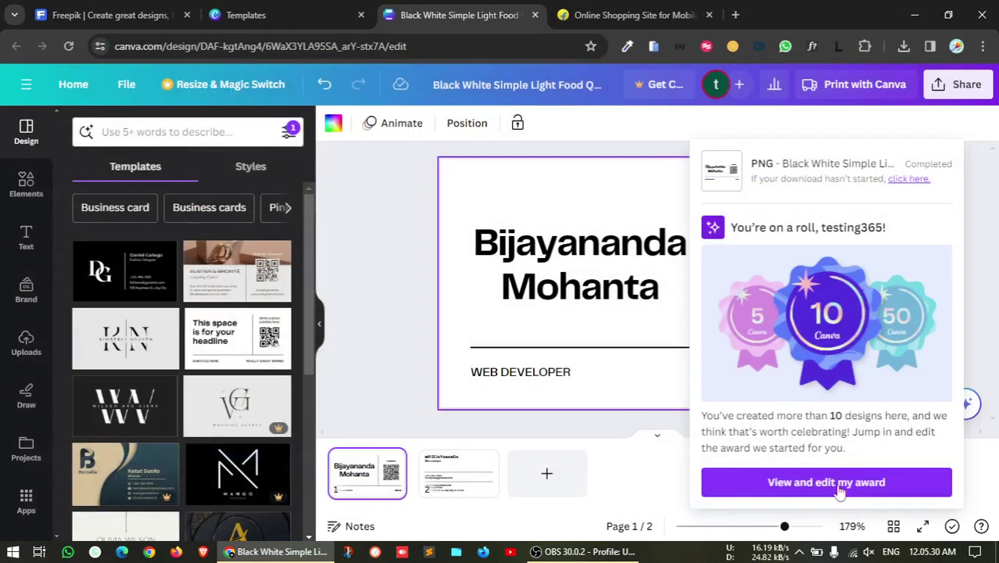
click(657, 133)
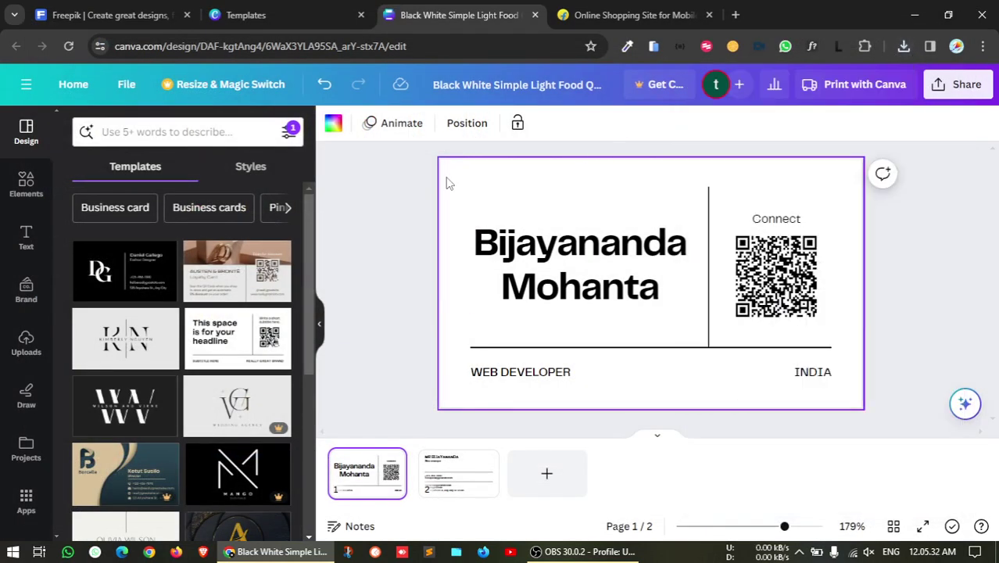
click(374, 202)
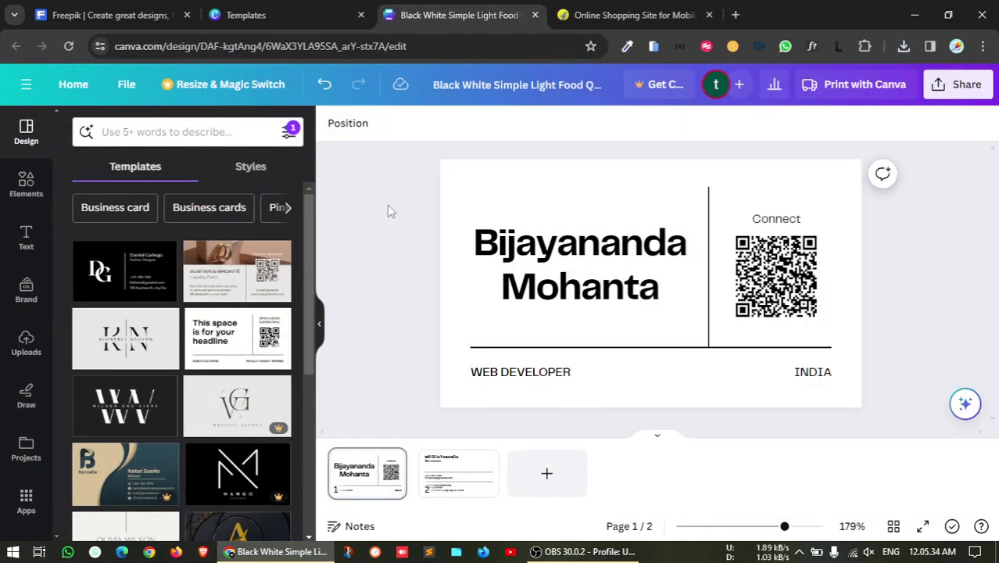
Close the Canva editor, templates and Flipkart tabs, then scroll Freepik down to the free tools
click(536, 15)
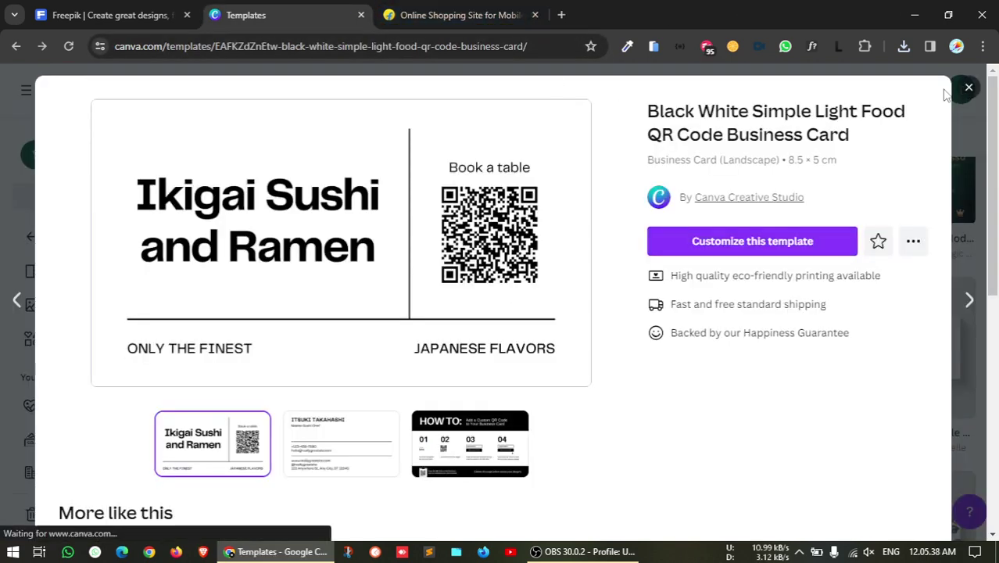
click(968, 87)
click(361, 15)
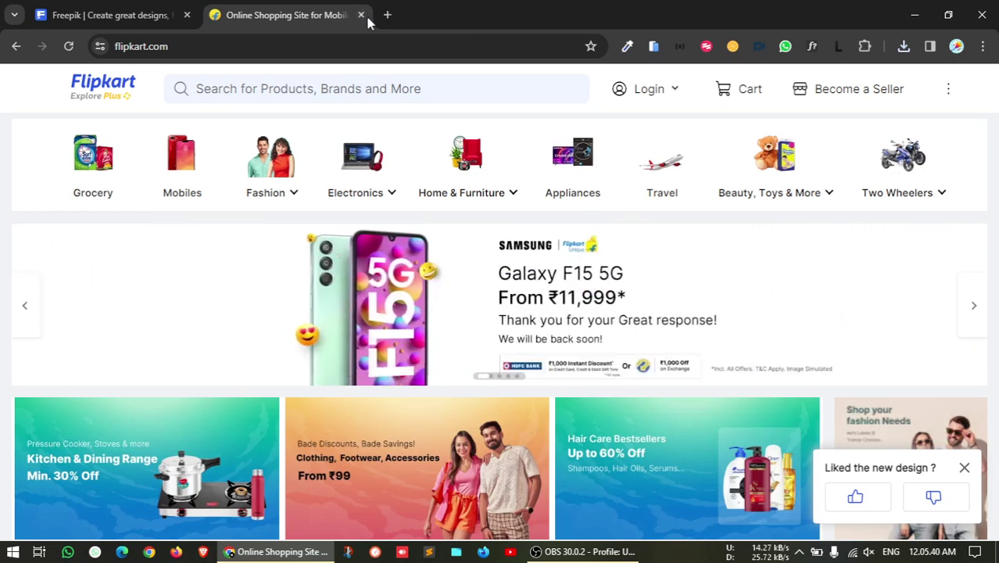
click(361, 15)
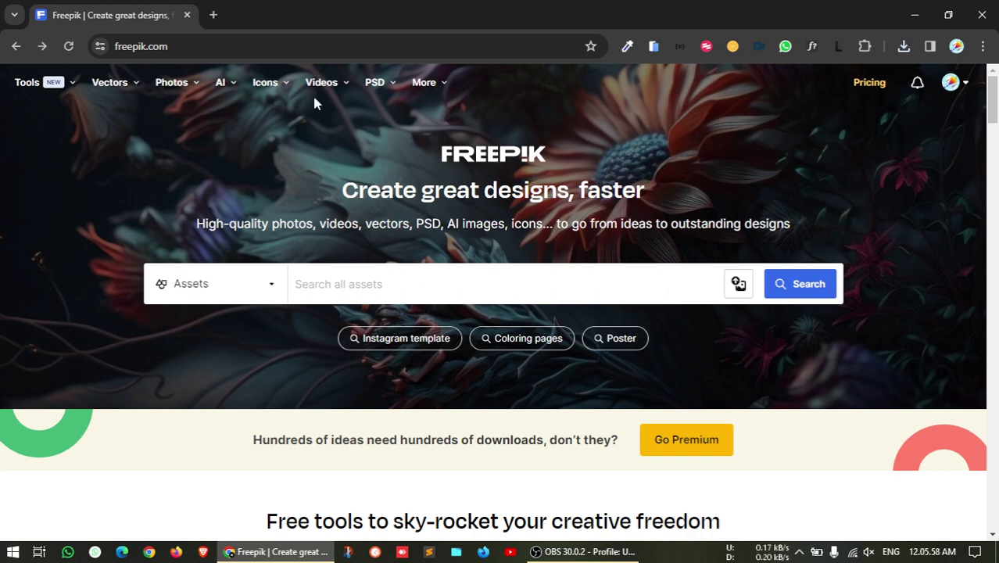
scroll(316, 105, down, 2)
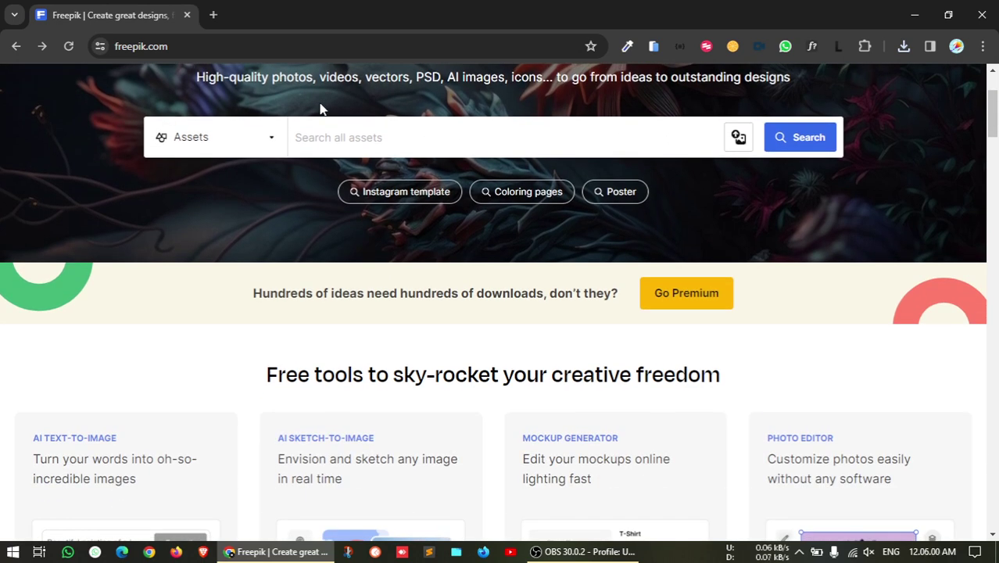
scroll(609, 252, down, 2)
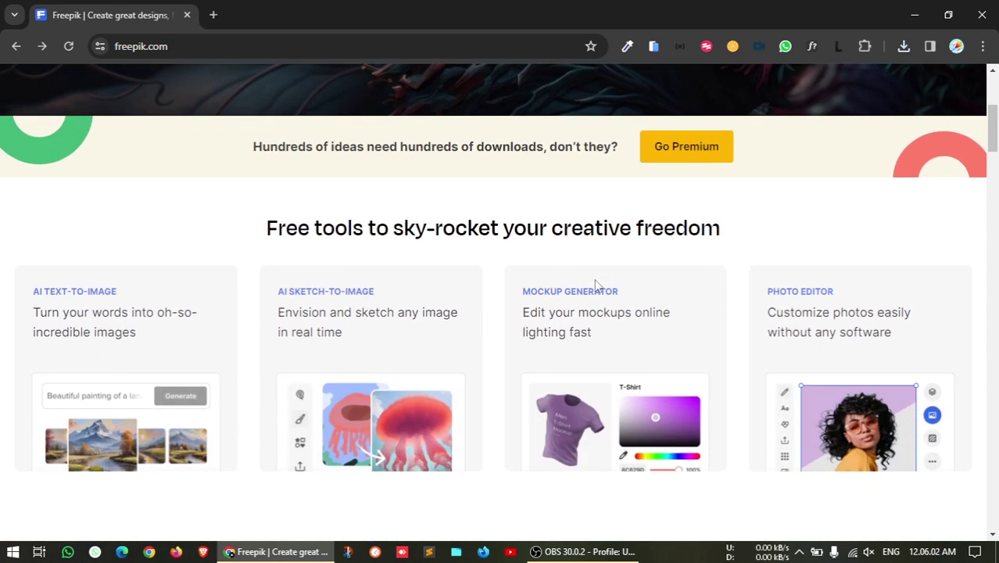
scroll(231, 165, up, 4)
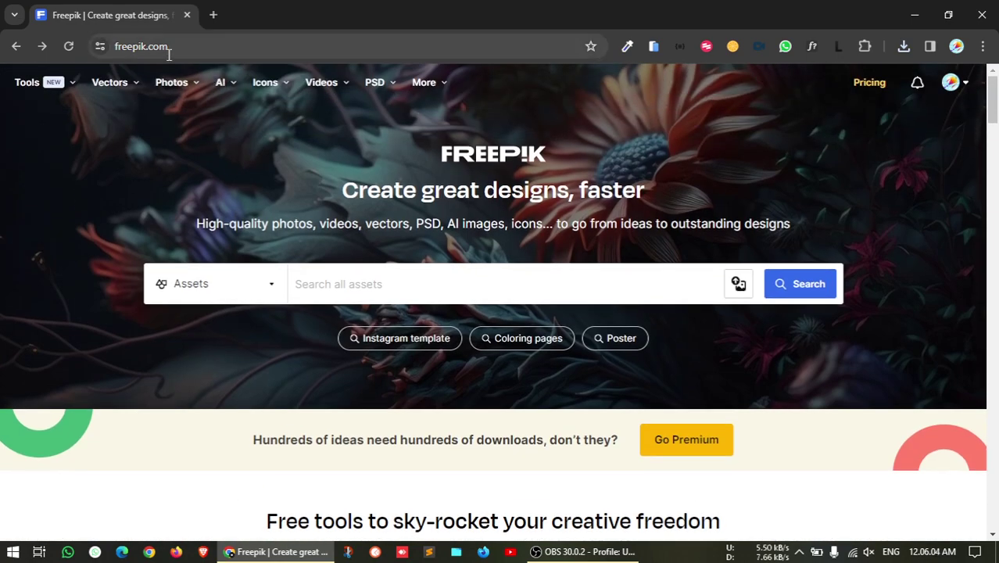
scroll(339, 158, down, 3)
scroll(384, 198, down, 2)
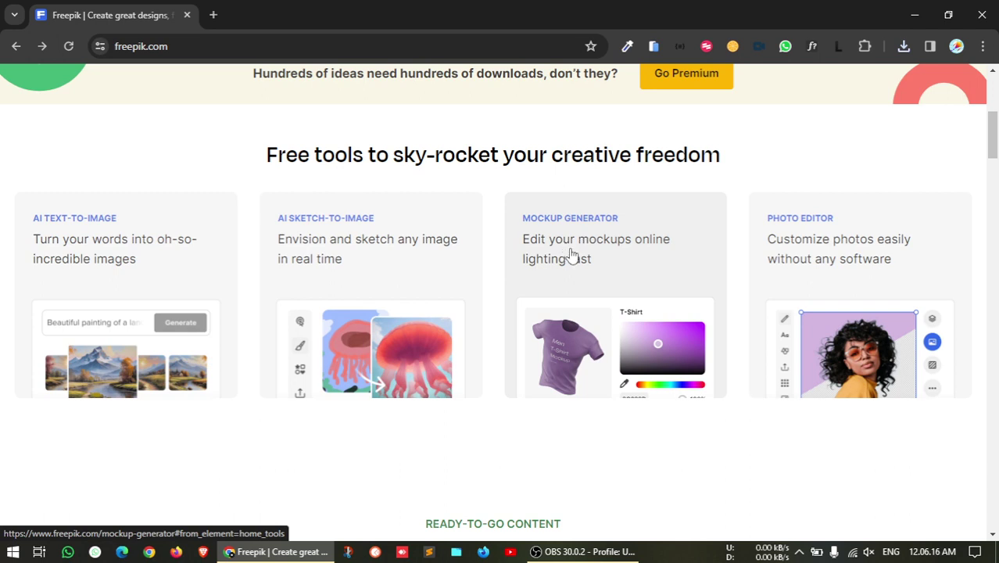
Open Freepik's Mockup Generator and browse its Print mockups section
click(574, 258)
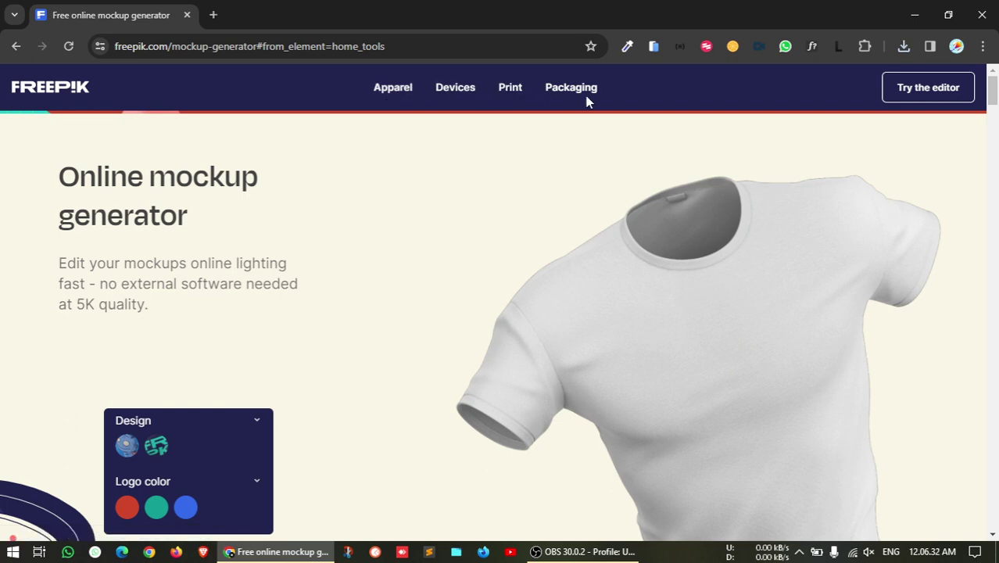
click(514, 92)
scroll(565, 305, down, 2)
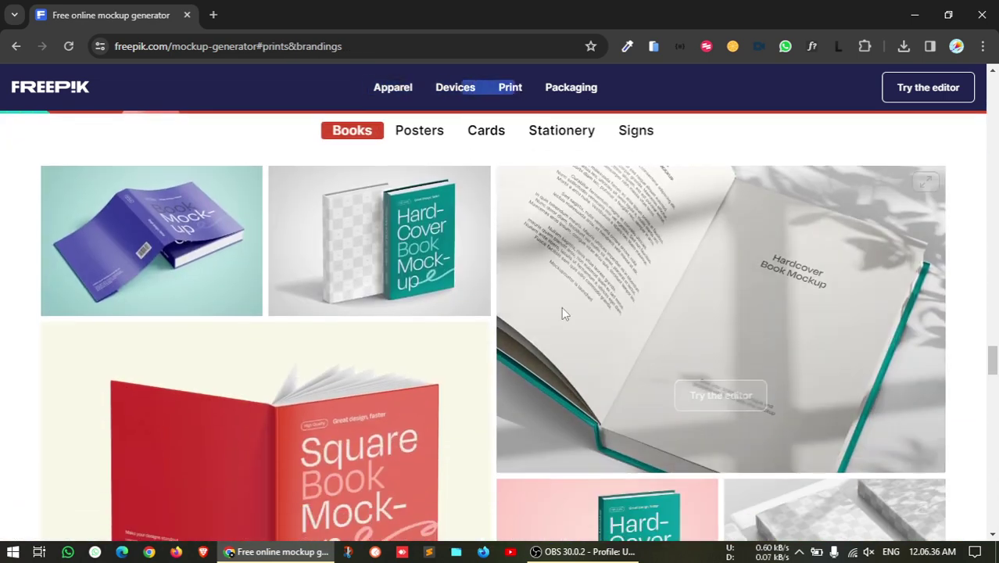
scroll(455, 340, up, 1)
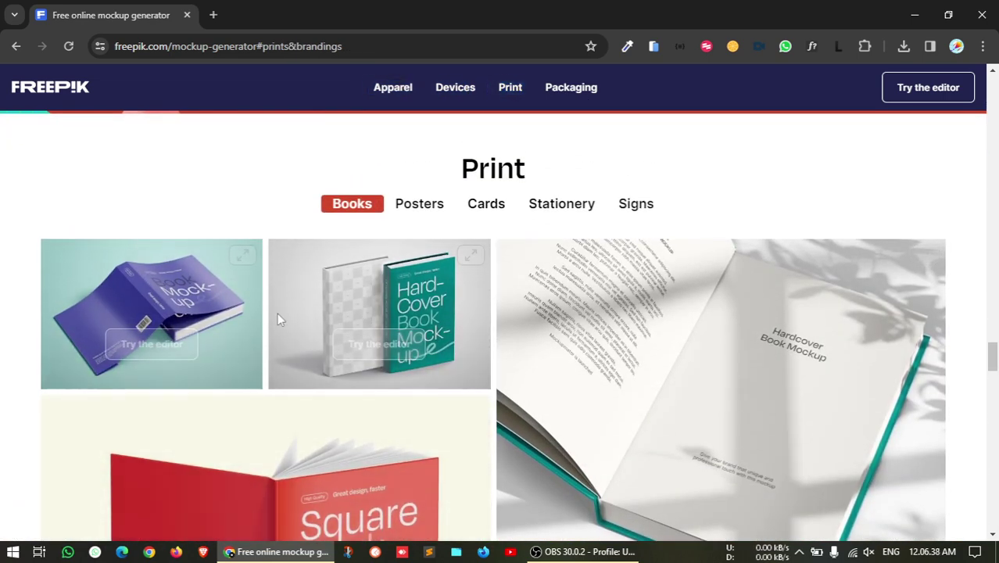
scroll(332, 352, down, 2)
scroll(445, 396, down, 2)
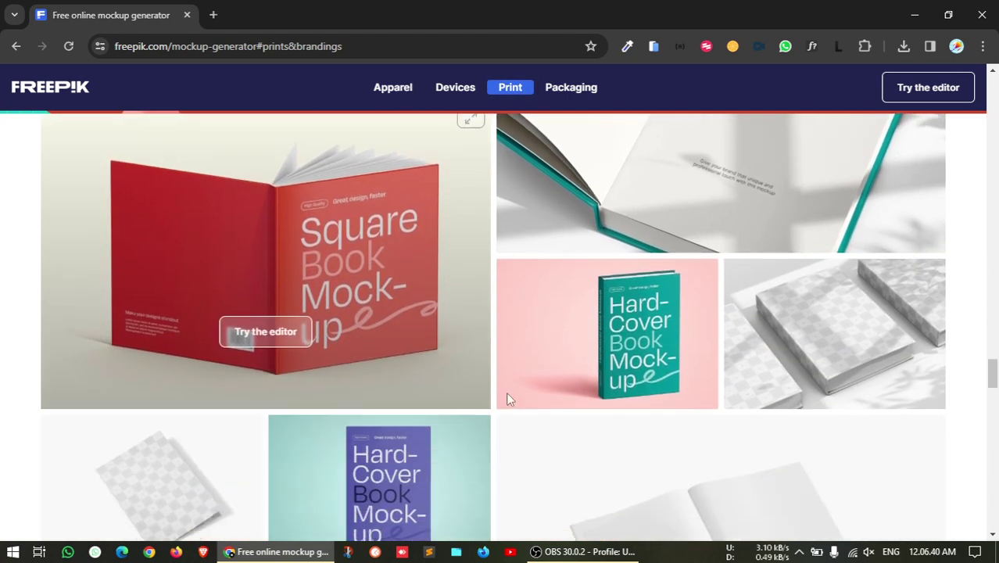
scroll(507, 395, down, 2)
scroll(647, 391, down, 2)
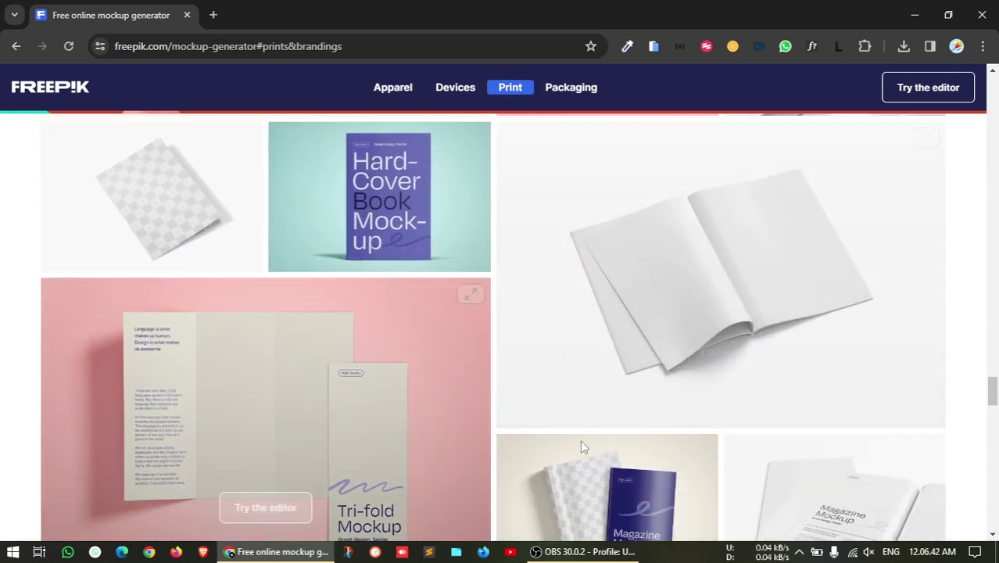
scroll(602, 439, down, 2)
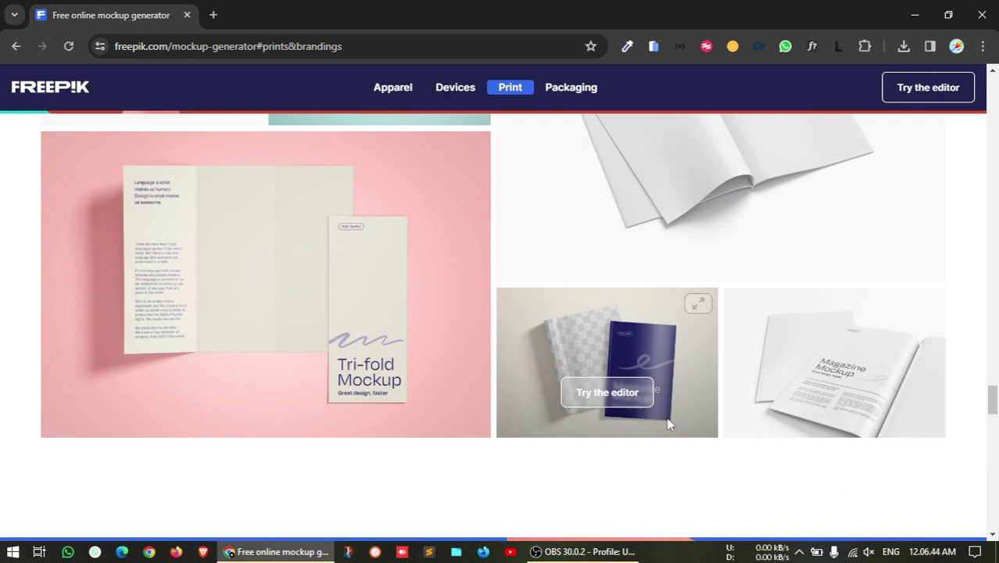
scroll(670, 423, up, 2)
scroll(669, 423, up, 2)
scroll(670, 423, up, 1)
scroll(667, 423, up, 2)
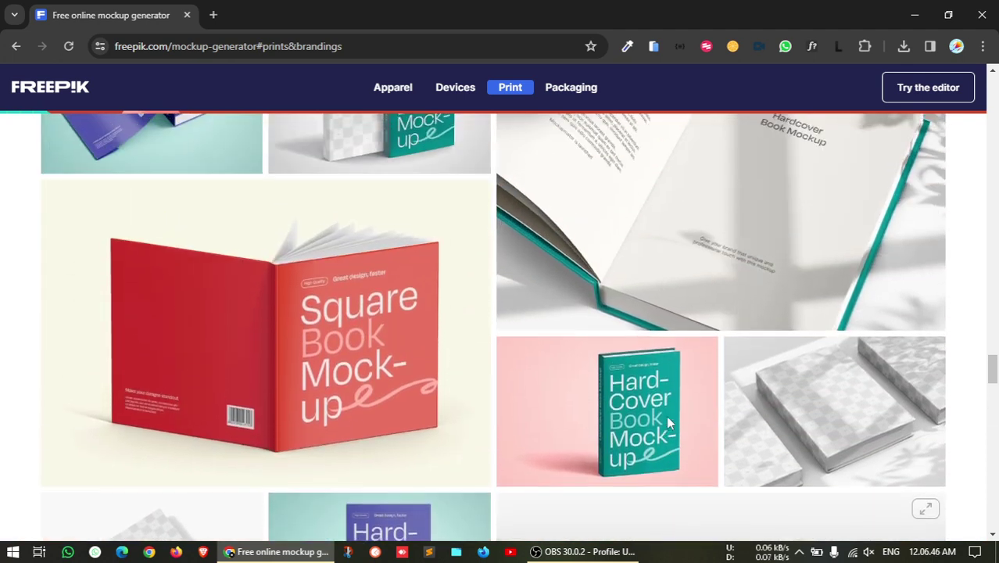
scroll(668, 423, up, 2)
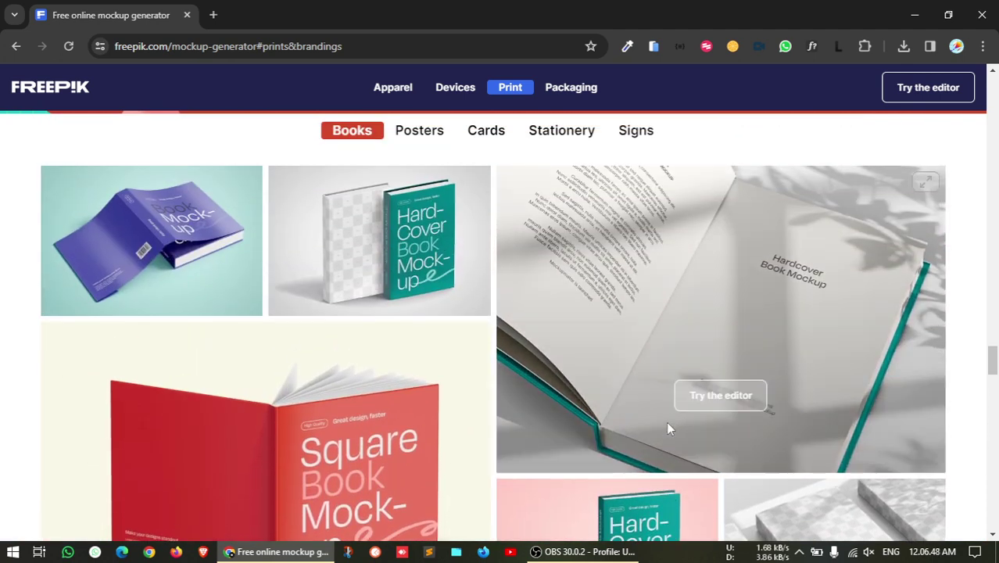
scroll(668, 423, up, 1)
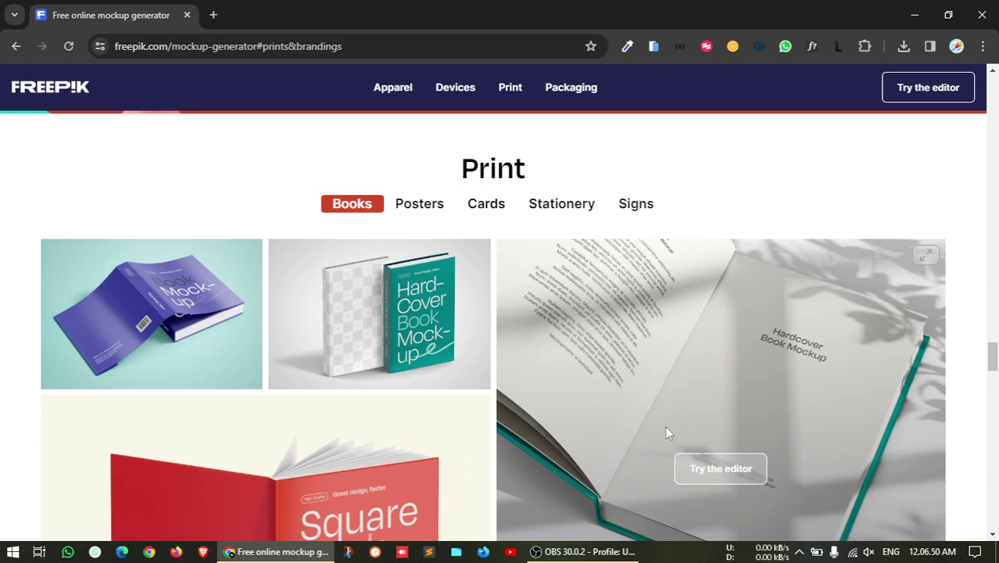
Show the Cards mockups and open Gift Cards Mockup Falling in the editor
click(478, 209)
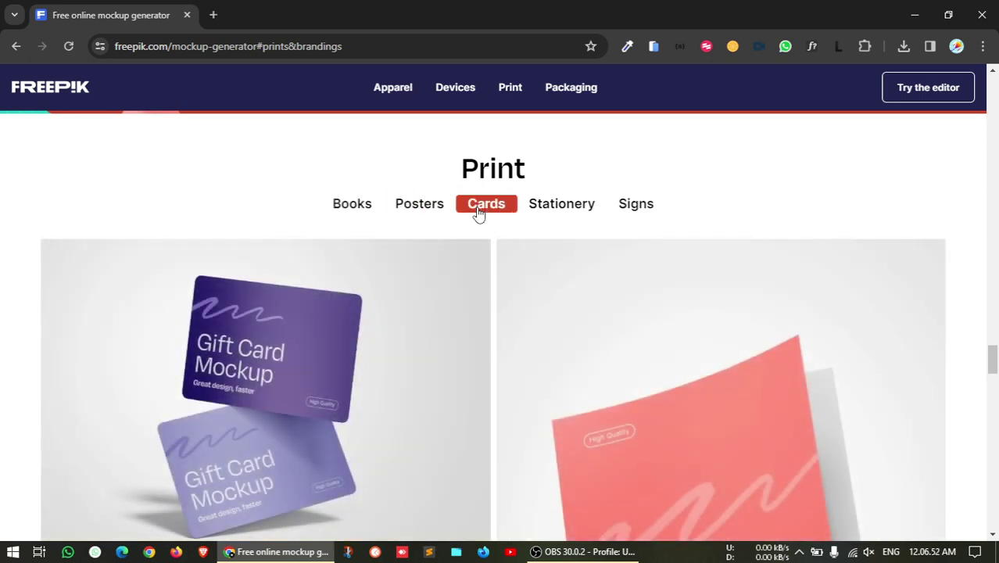
scroll(487, 217, down, 1)
scroll(235, 203, down, 1)
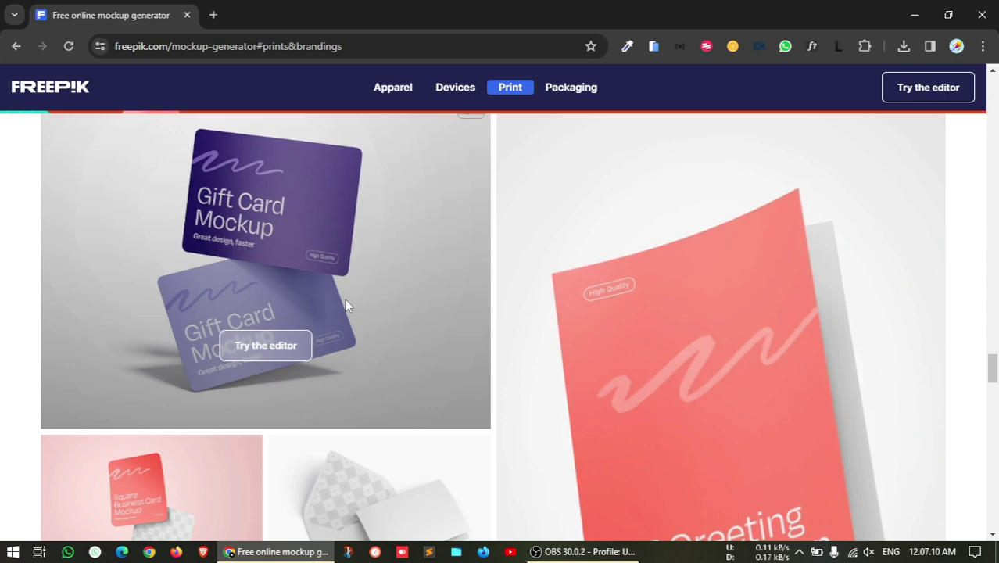
click(266, 346)
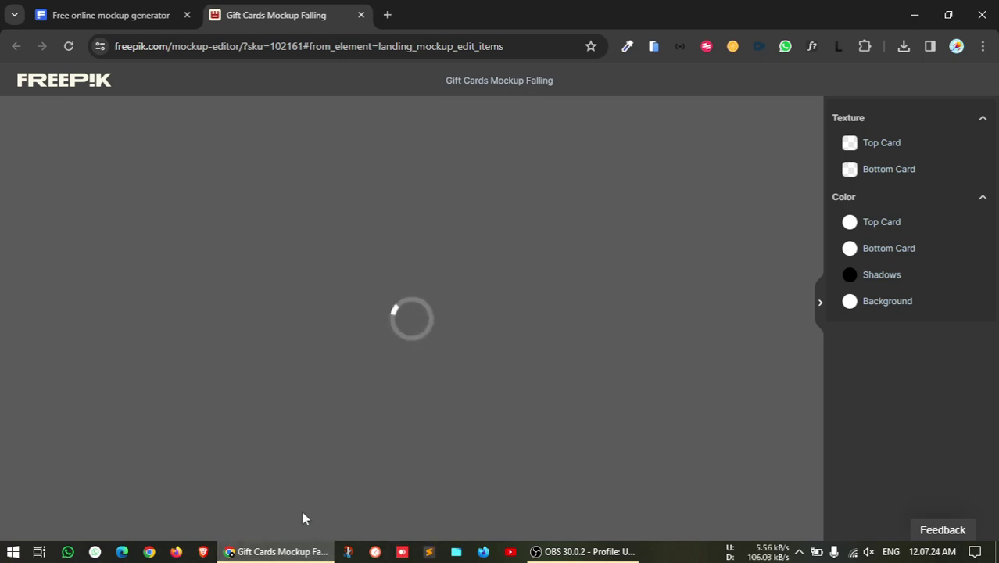
Extract the business card zip in Downloads, view 1.png and 2.png, and return to the mockup editor
key(super+e)
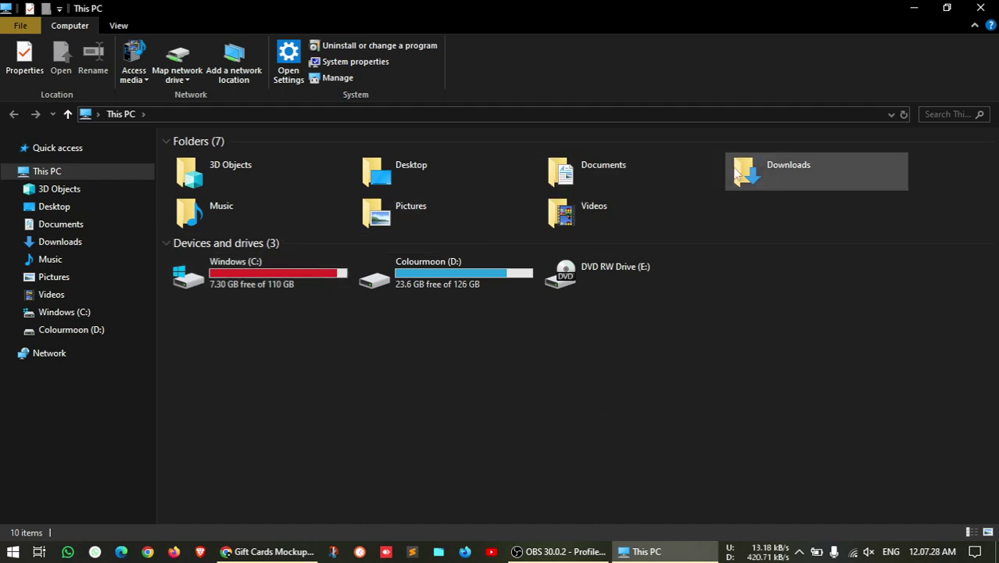
double_click(794, 180)
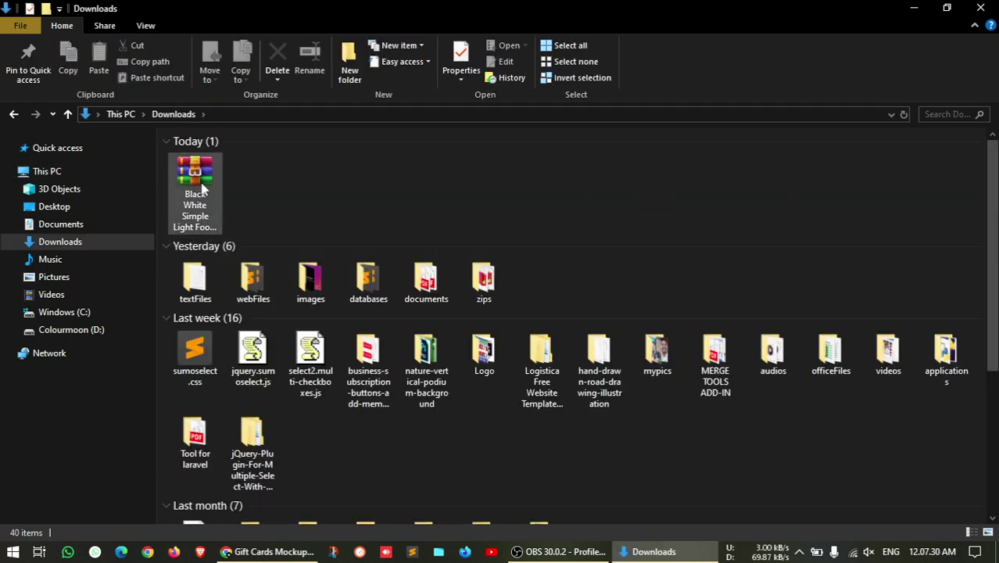
click(201, 187)
right_click(201, 187)
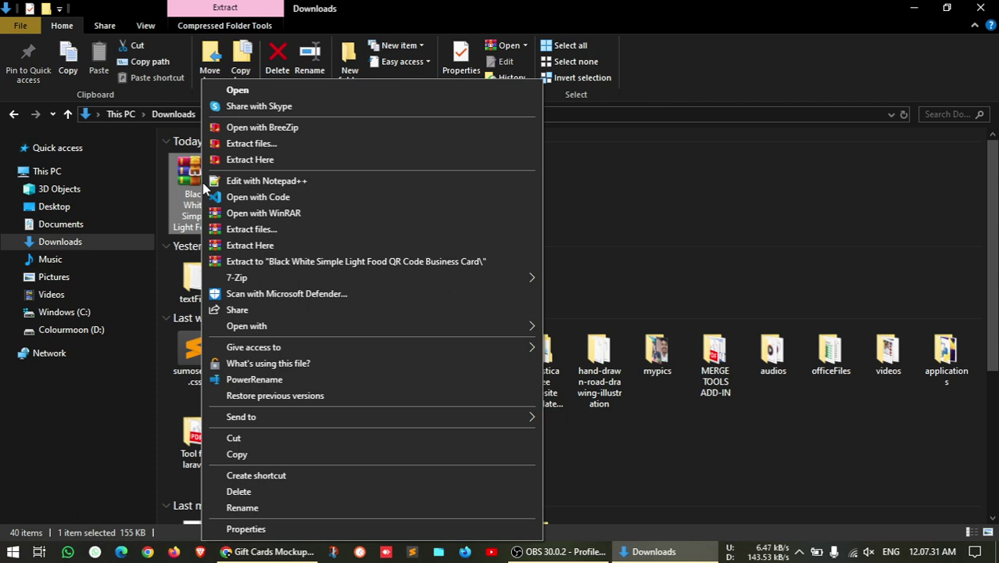
click(259, 261)
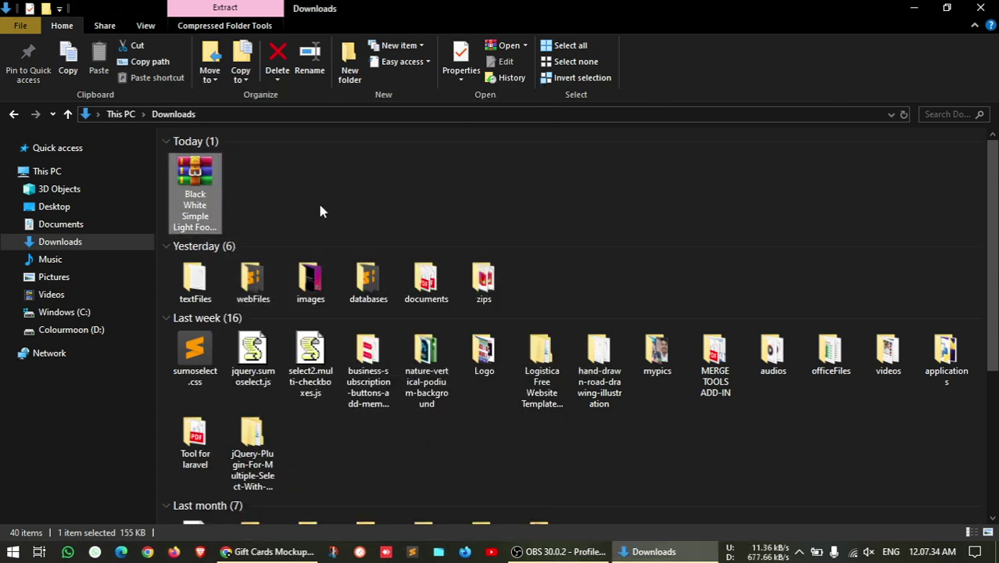
double_click(252, 188)
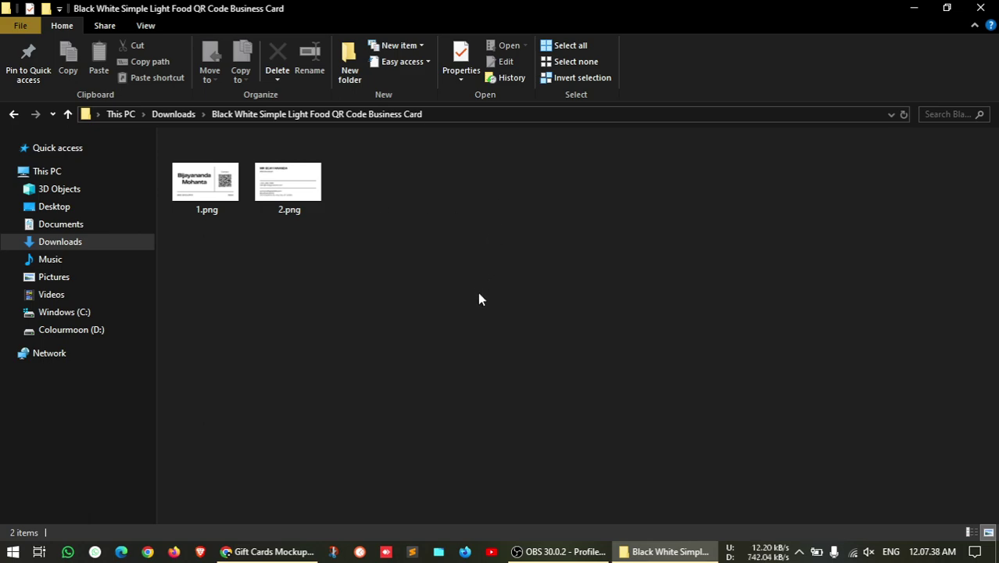
click(293, 552)
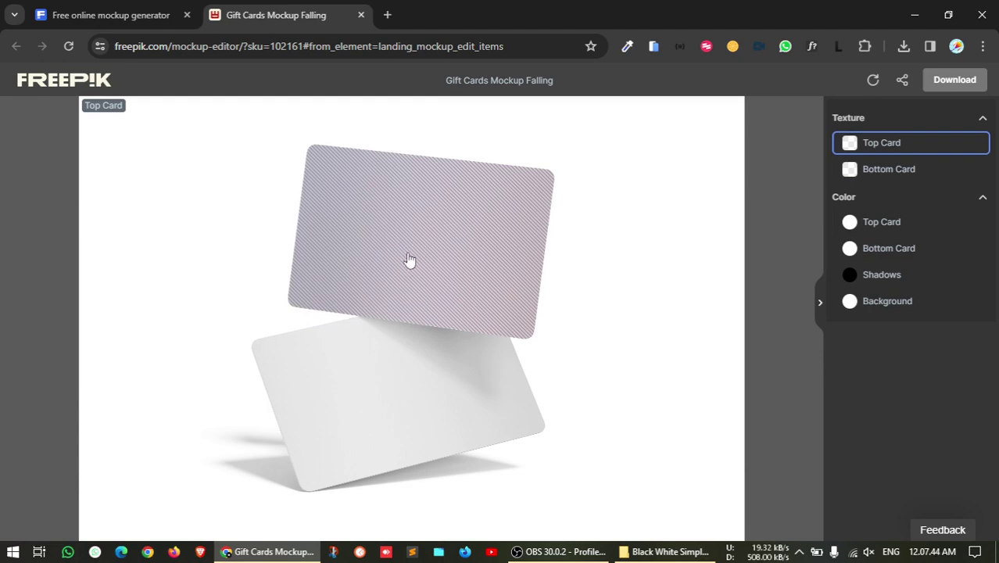
Place 1.png on the top card and resize it to fill the card
click(410, 261)
click(494, 326)
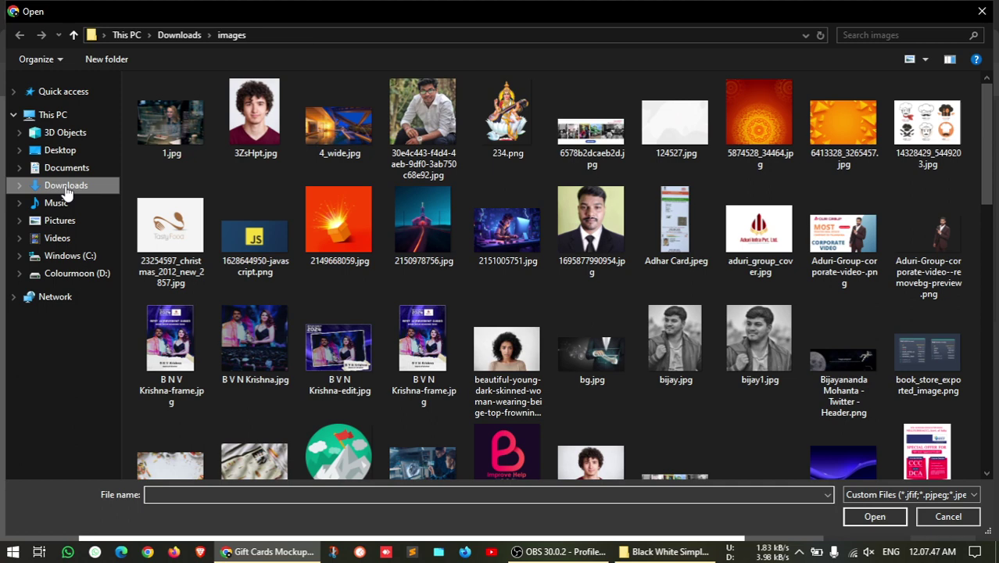
click(68, 185)
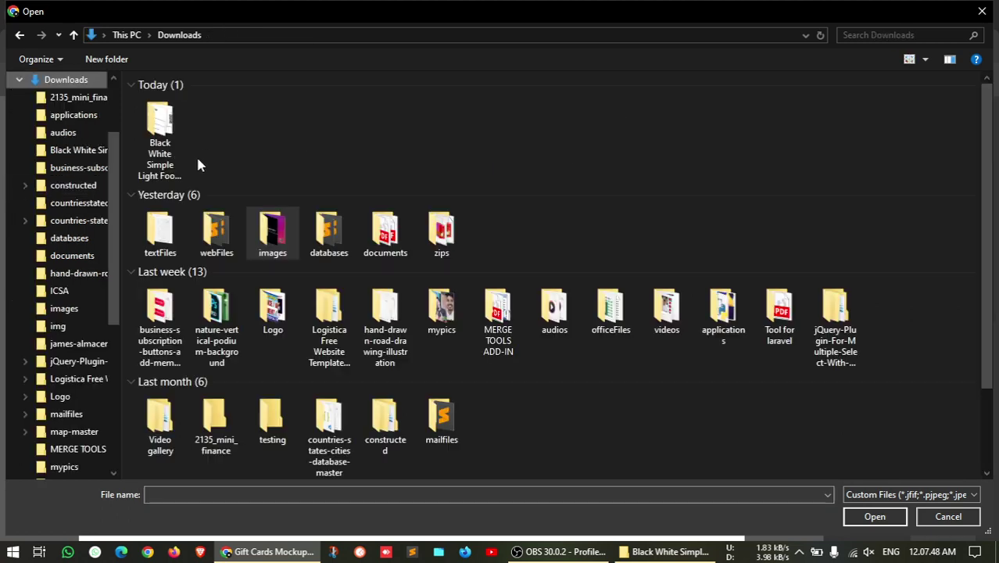
double_click(159, 129)
click(182, 137)
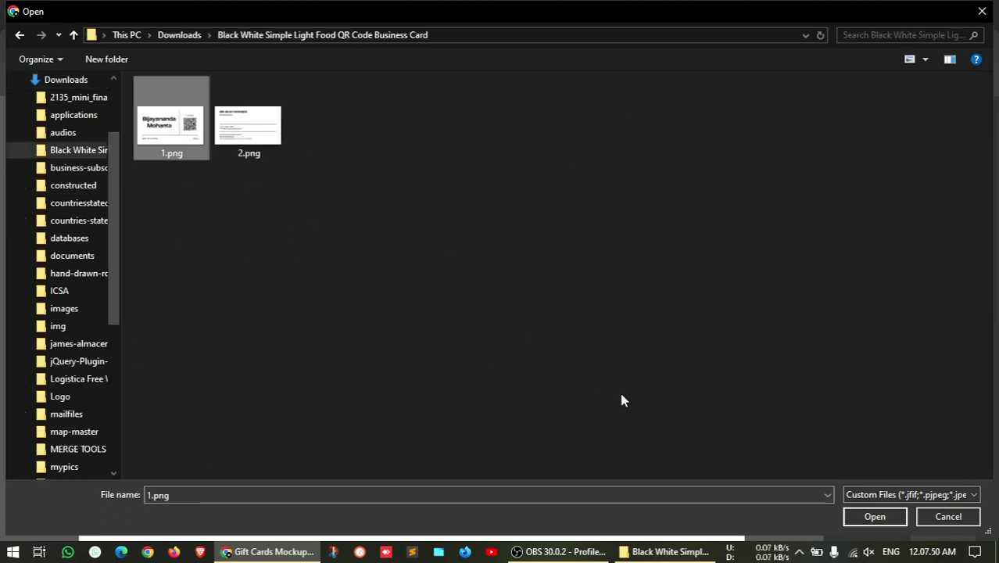
click(875, 516)
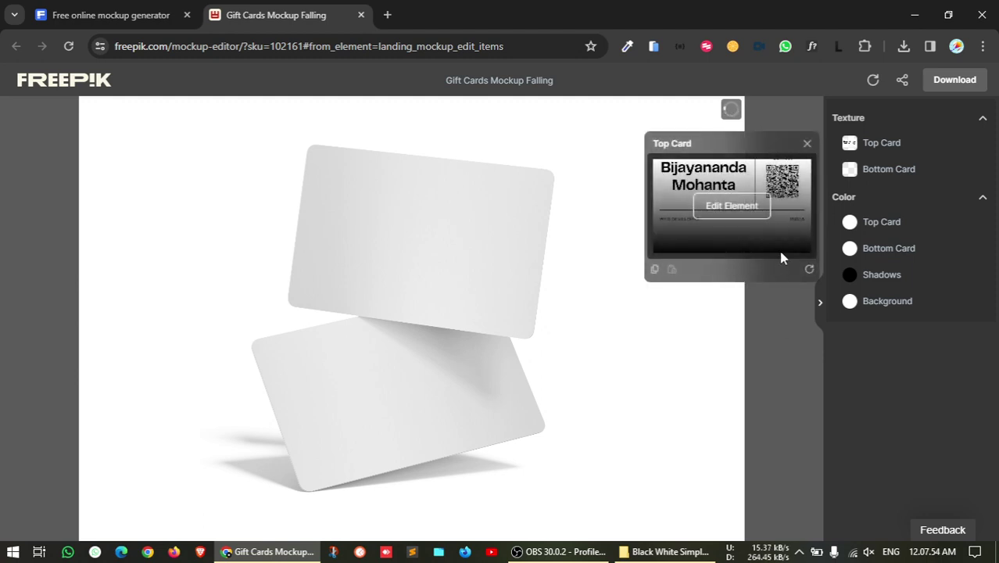
click(725, 207)
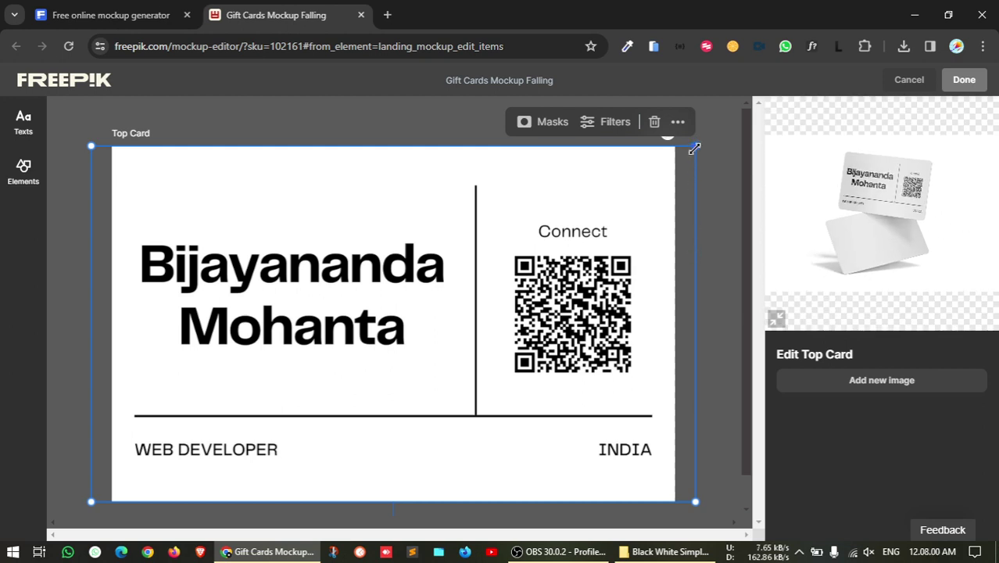
drag(694, 149, 691, 145)
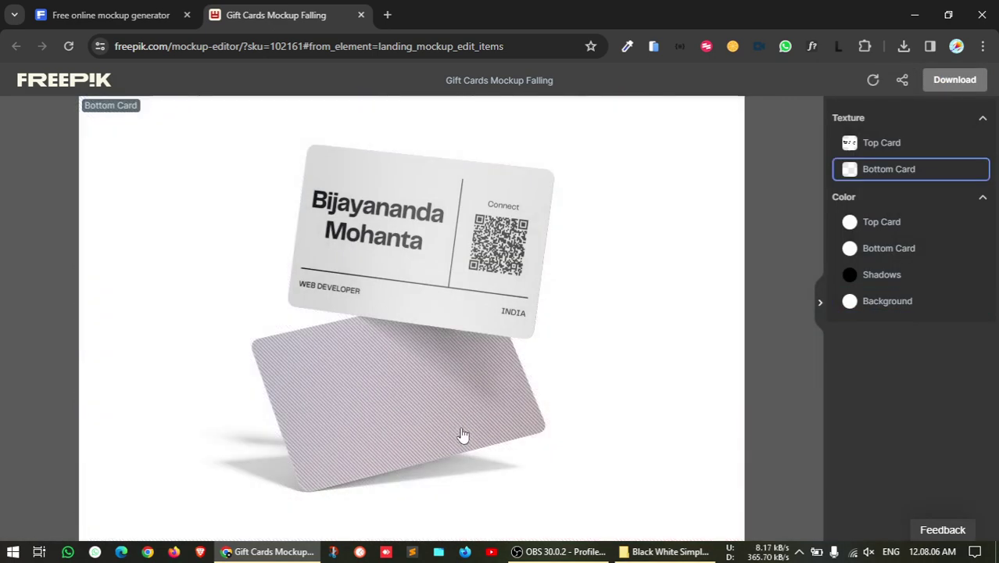
Place 2.png on the bottom card and finish editing
click(441, 423)
click(516, 460)
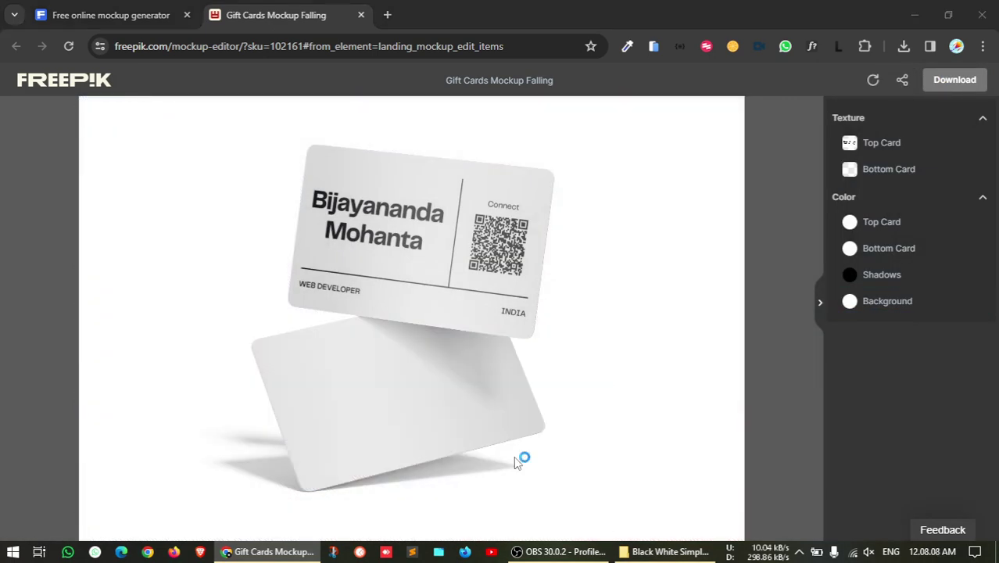
click(269, 156)
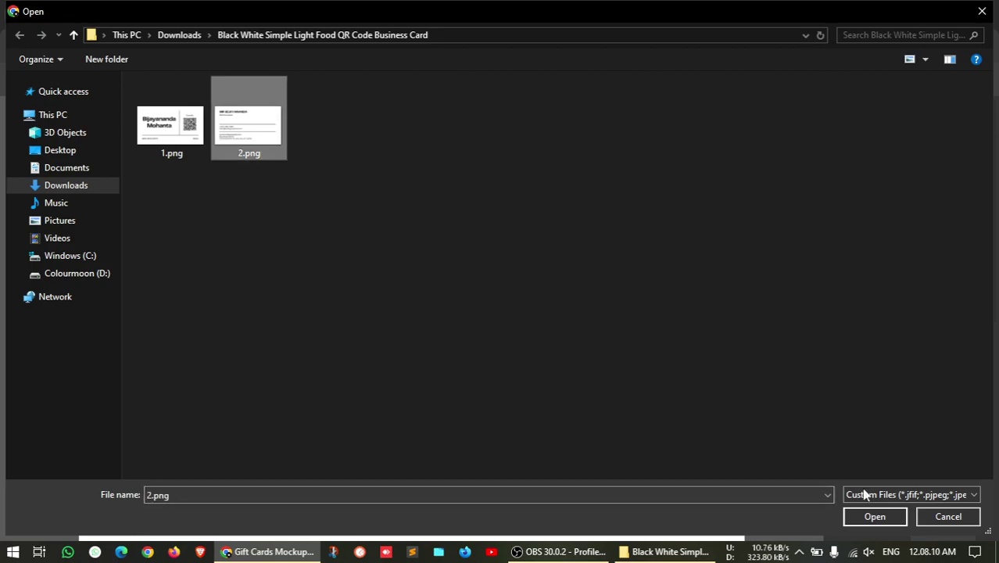
click(874, 517)
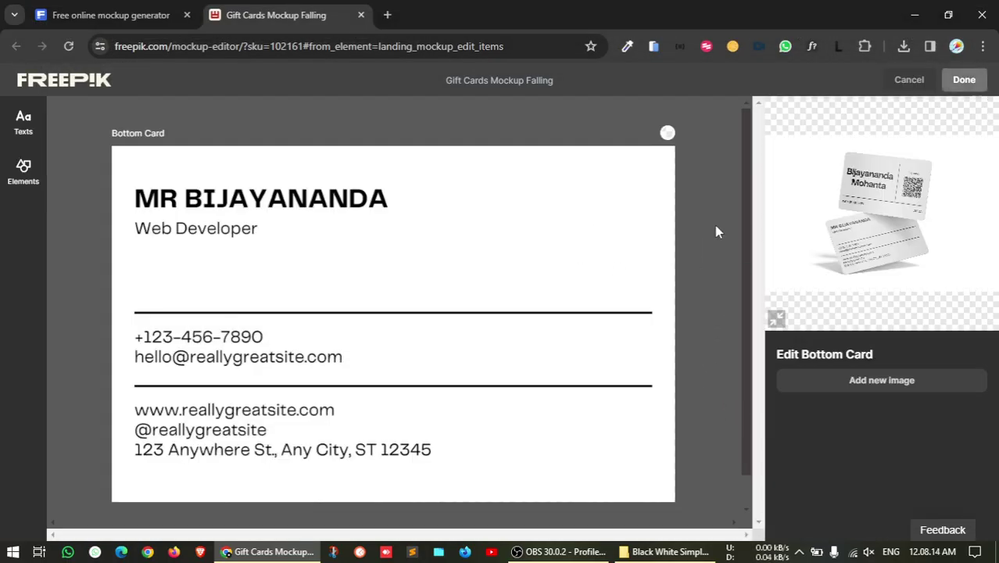
click(962, 82)
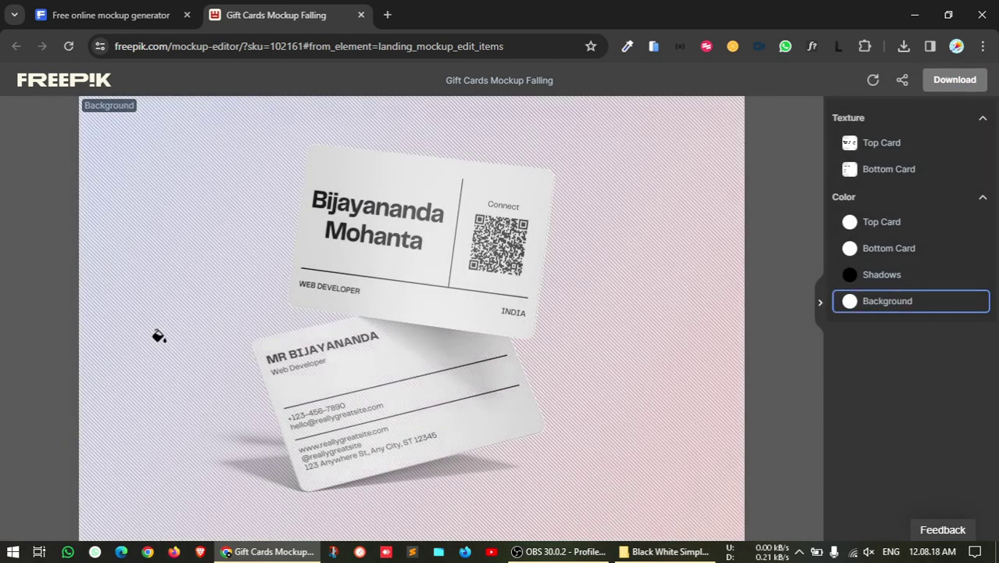
Change the mockup background from white to a pale light blue behind both cards
click(161, 339)
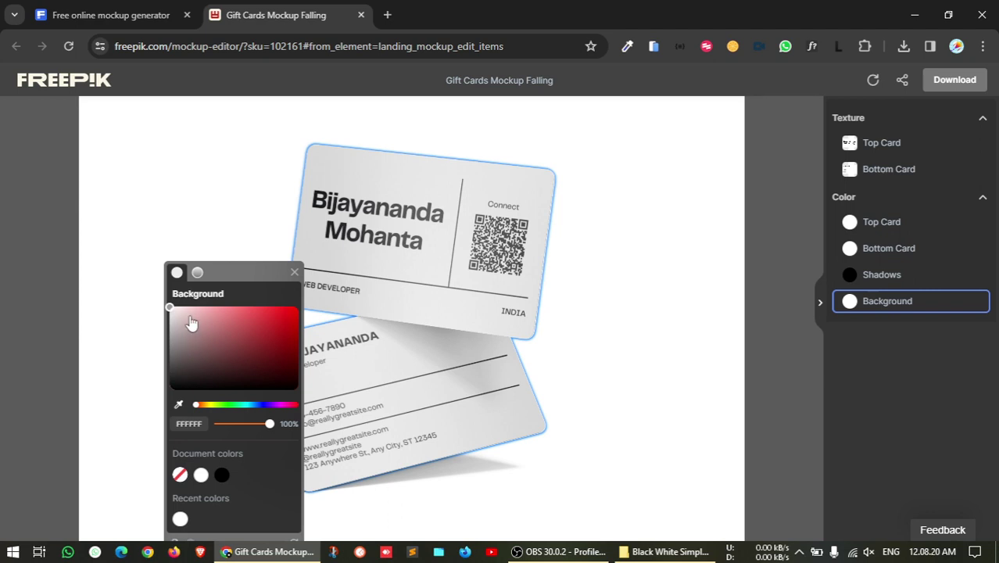
mouse_move(191, 326)
mouse_down()
mouse_move(169, 331)
mouse_move(170, 318)
mouse_up()
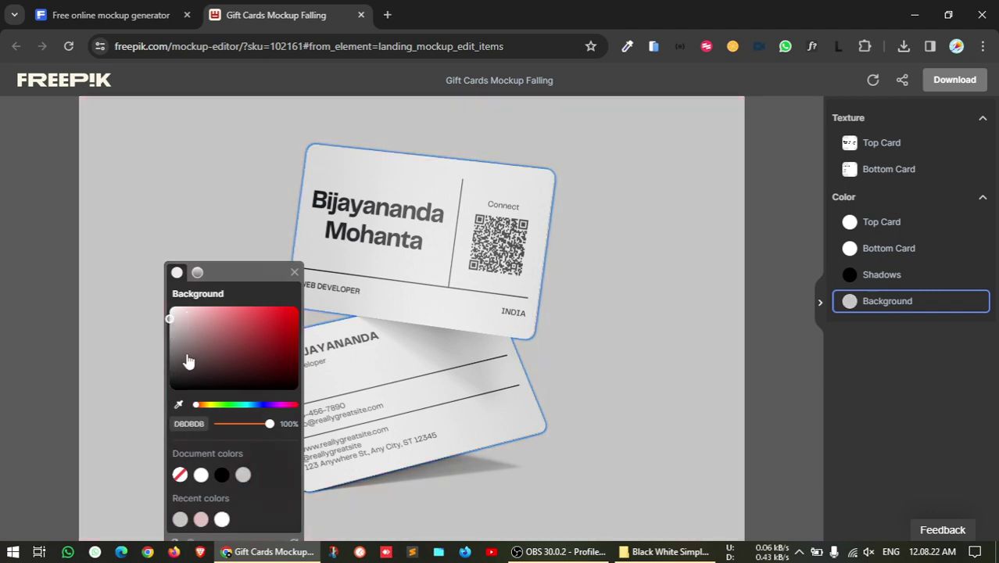
click(235, 405)
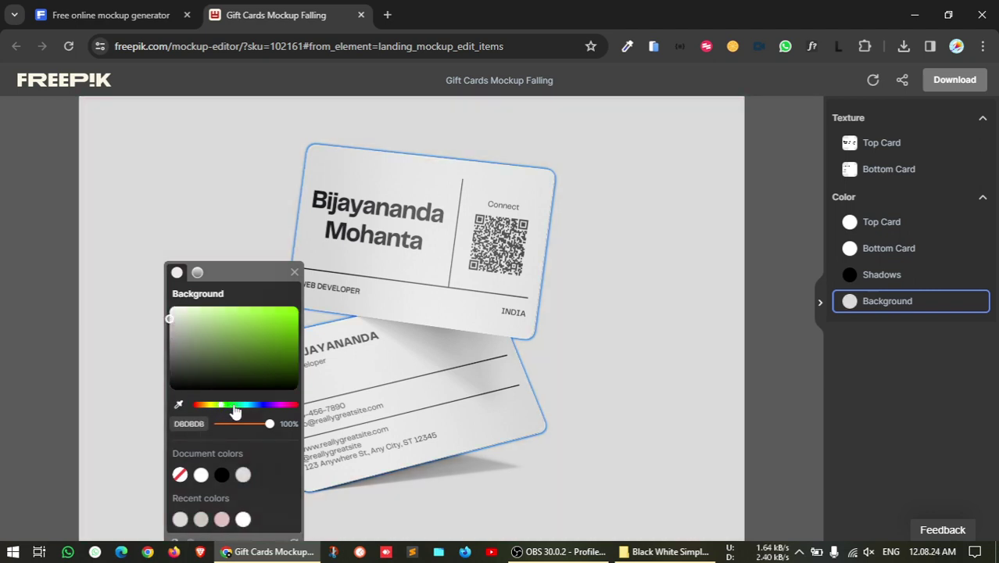
drag(237, 406, 251, 406)
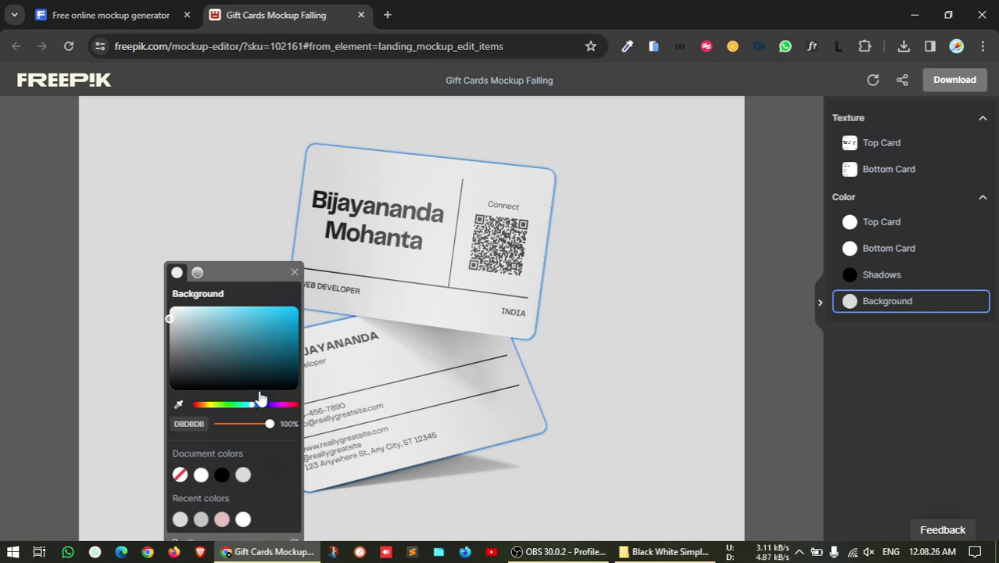
click(242, 311)
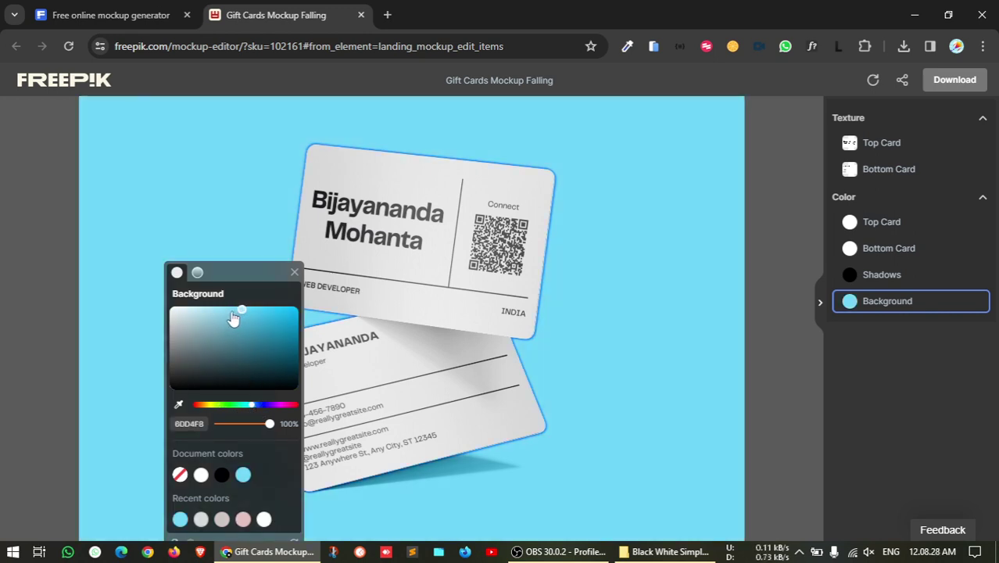
click(231, 312)
click(208, 311)
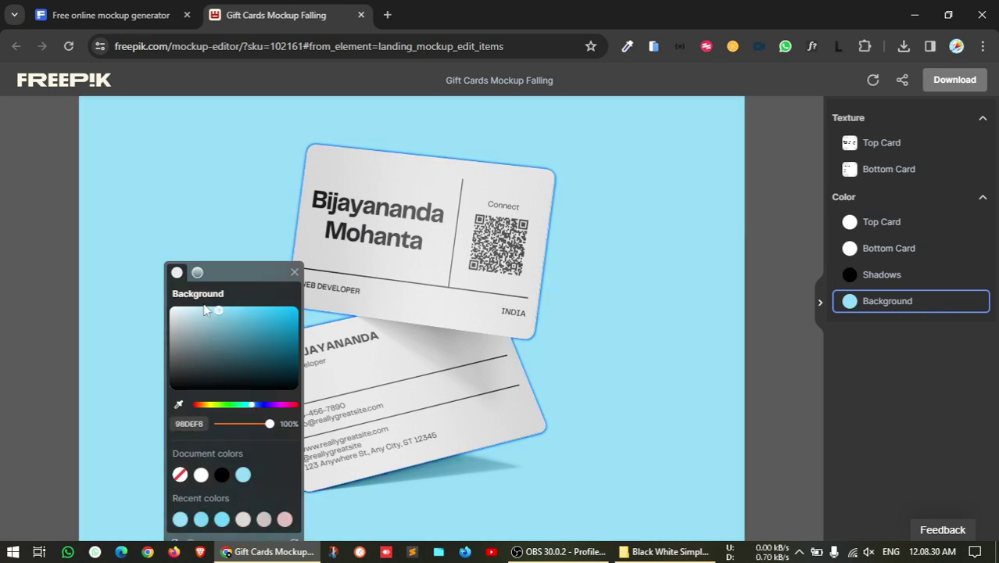
click(111, 269)
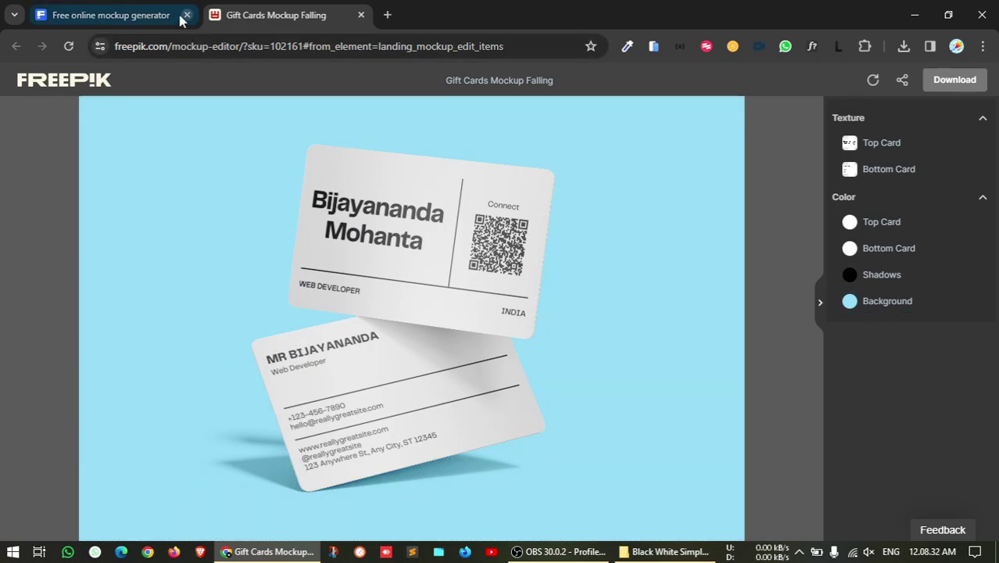
click(129, 12)
click(253, 7)
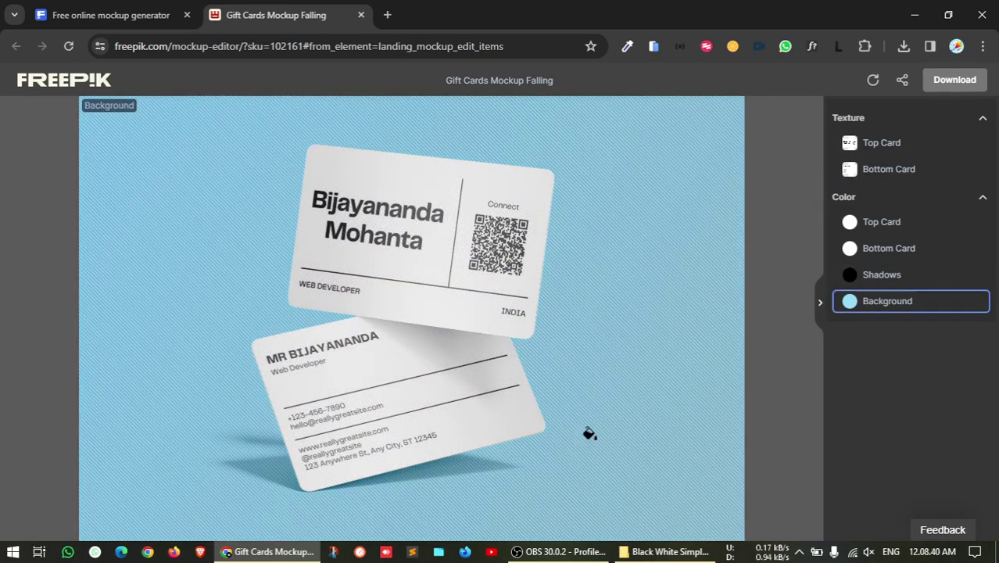
Download the mockup as Gift Cards Mockup Falling.png into Downloads and open it
click(964, 86)
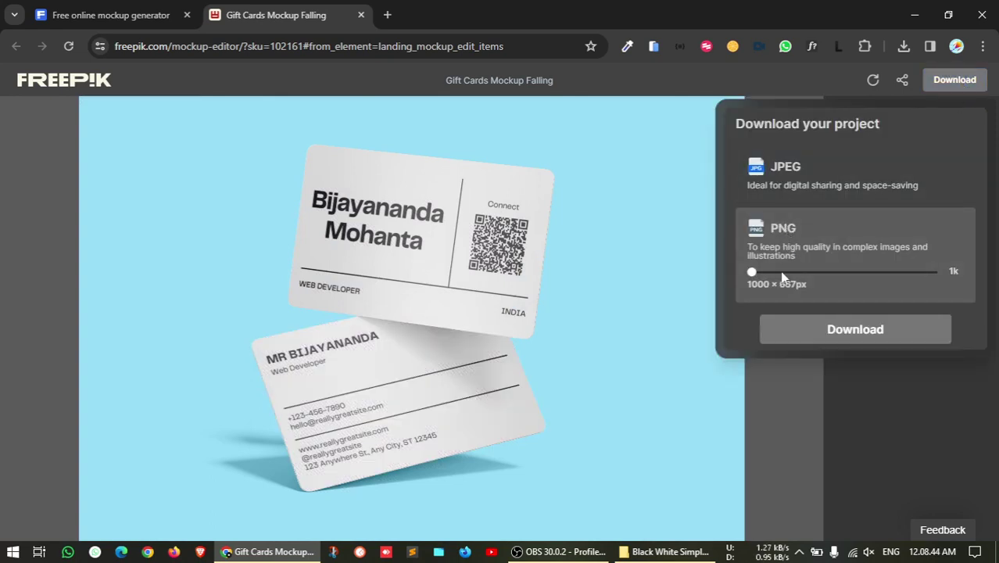
click(832, 332)
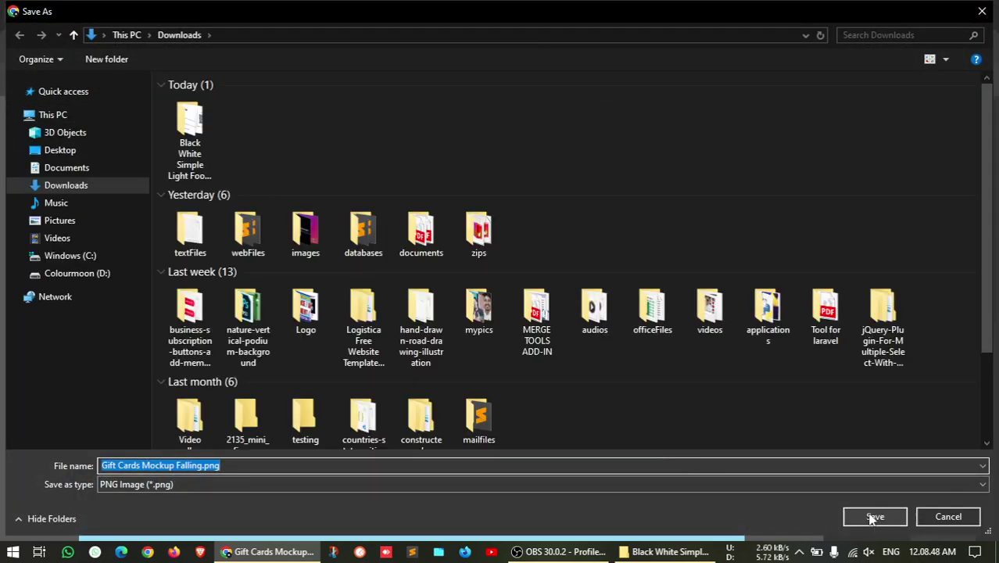
click(848, 518)
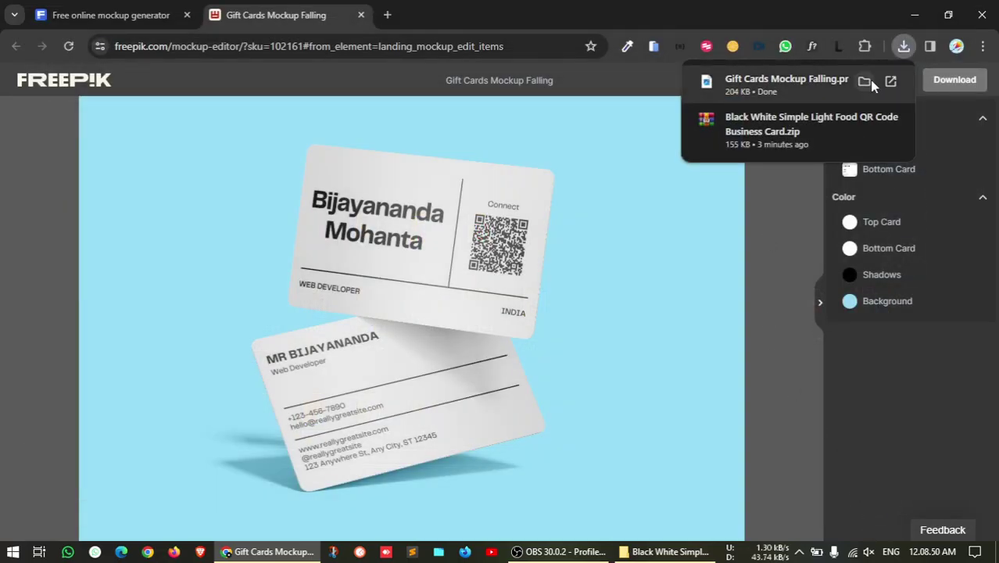
click(891, 82)
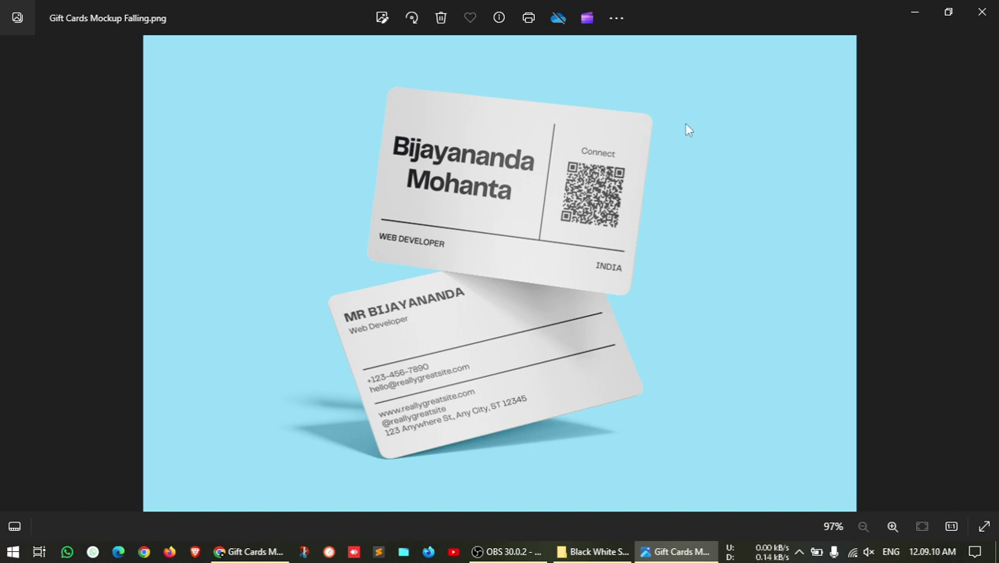
Close the image viewer and the Gift Cards mockup tab, then go to the Freepik home page
click(982, 11)
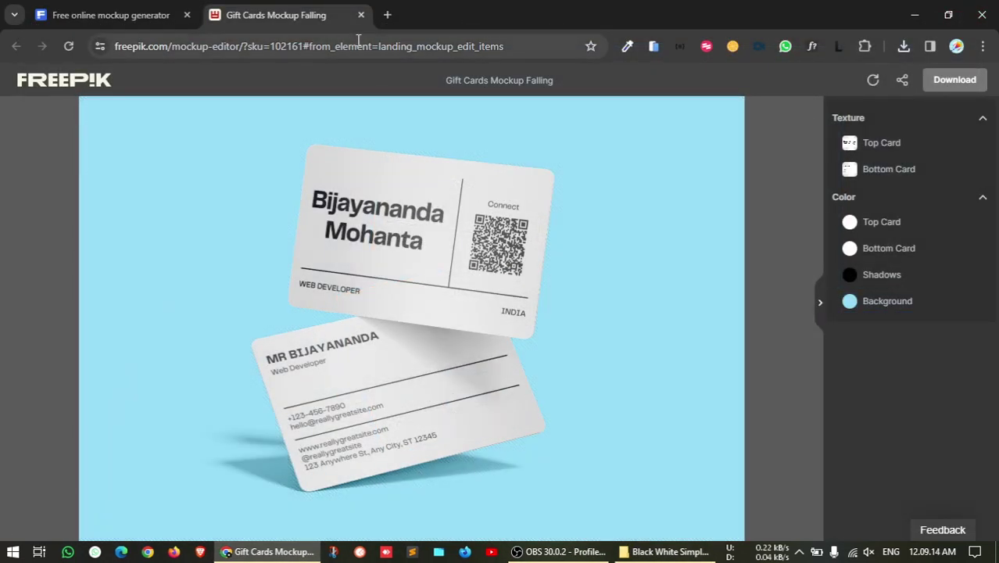
click(360, 15)
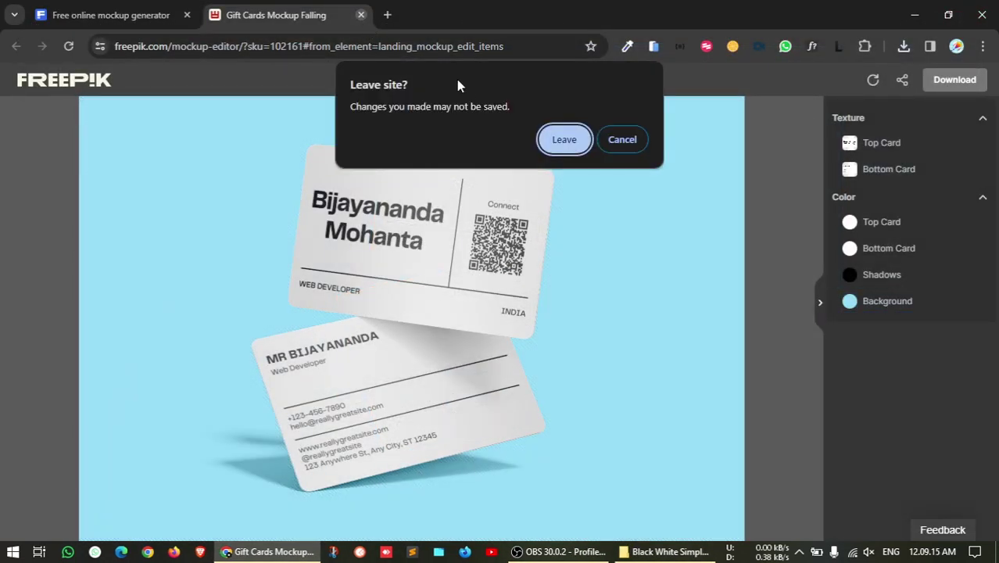
click(564, 138)
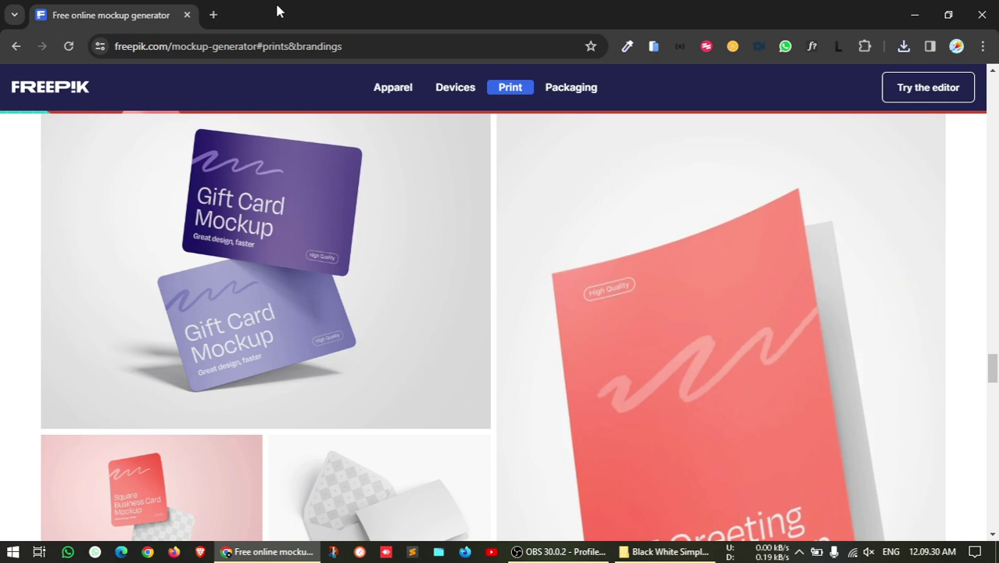
click(70, 94)
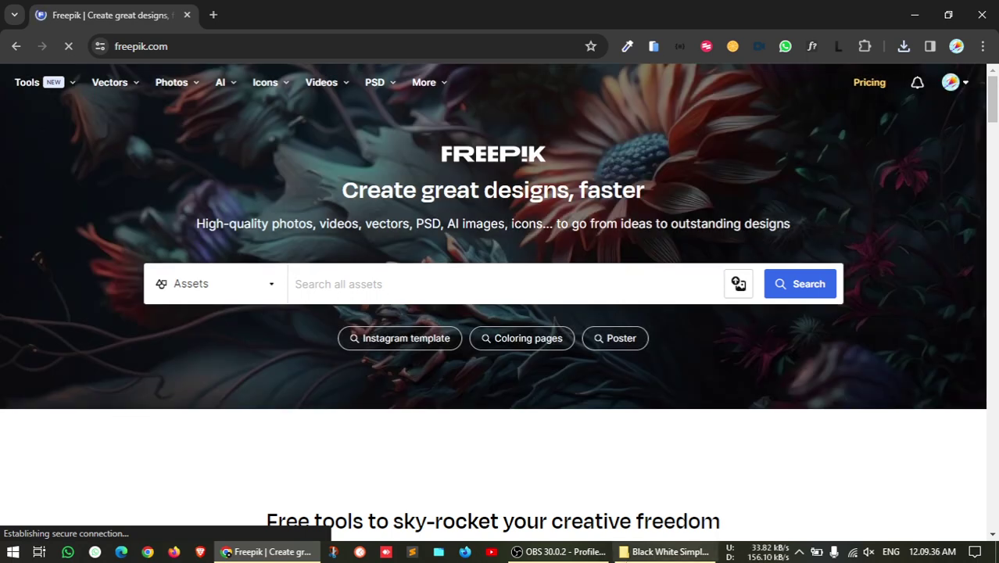
scroll(739, 452, down, 3)
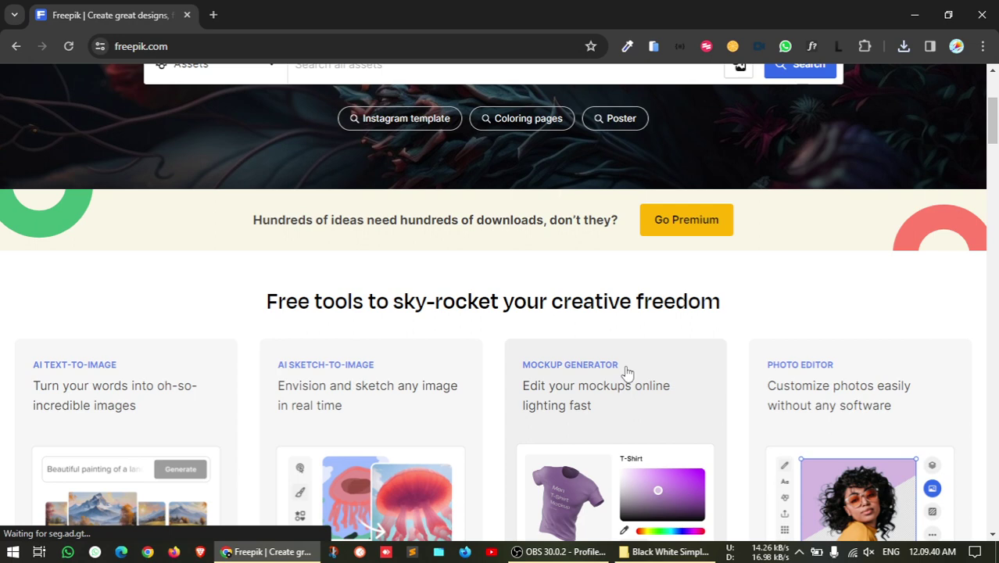
scroll(625, 373, up, 3)
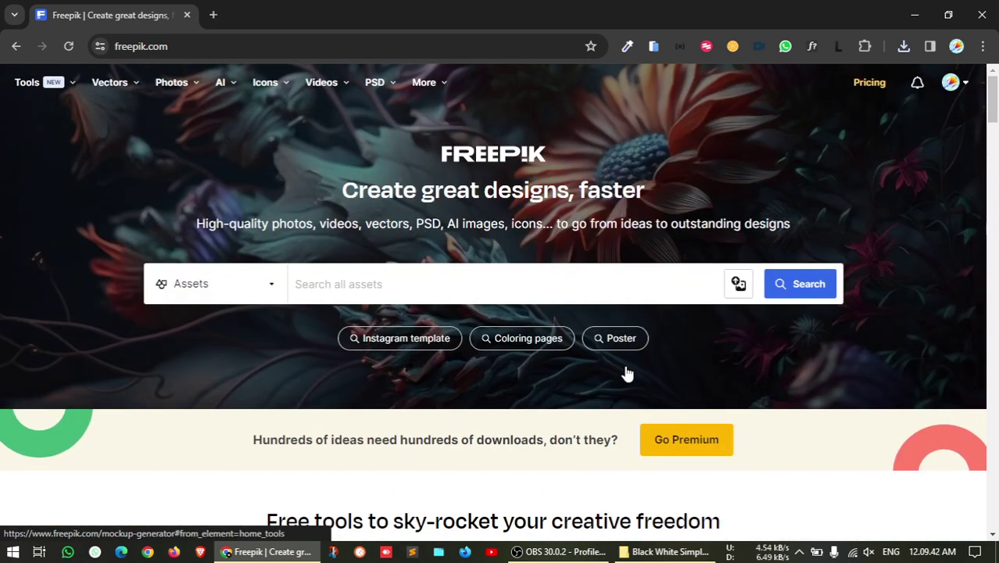